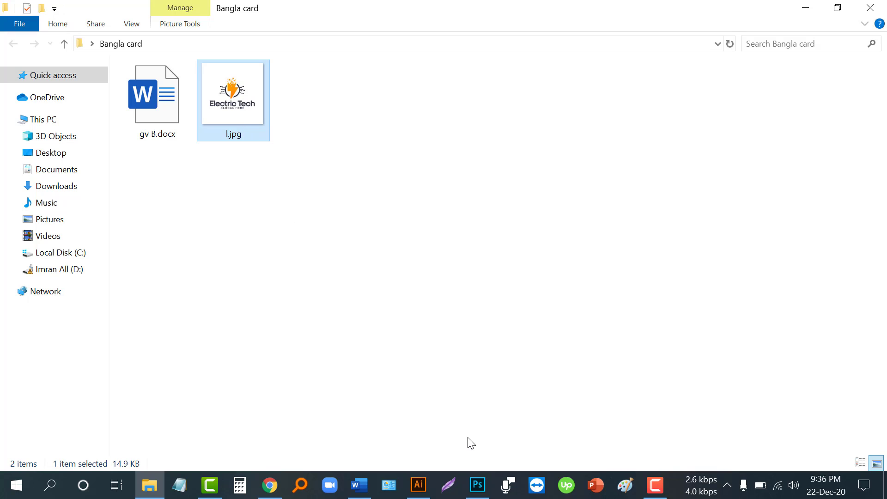
# - Switch from the Bangla card folder in File Explorer to Photoshop, where PSD ICON.psd is open
pyautogui.click(479, 485)
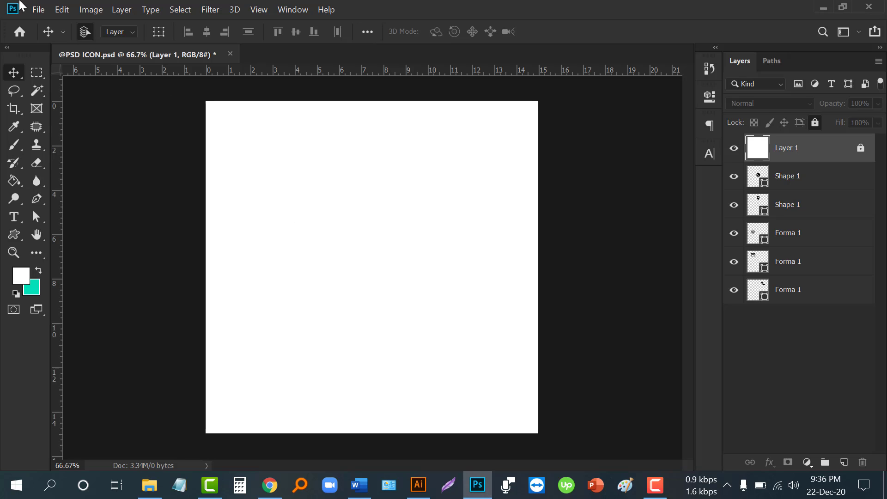
# - Create a 3.5 × 2 inch, 300 ppi CMYK Color document, then switch to Word's gv B.docx
pyautogui.click(36, 13)
pyautogui.click(54, 23)
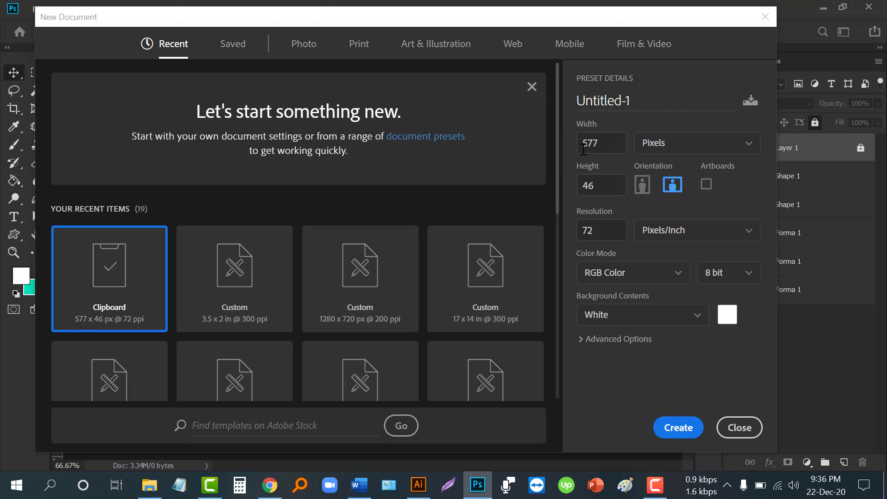
pyautogui.click(670, 152)
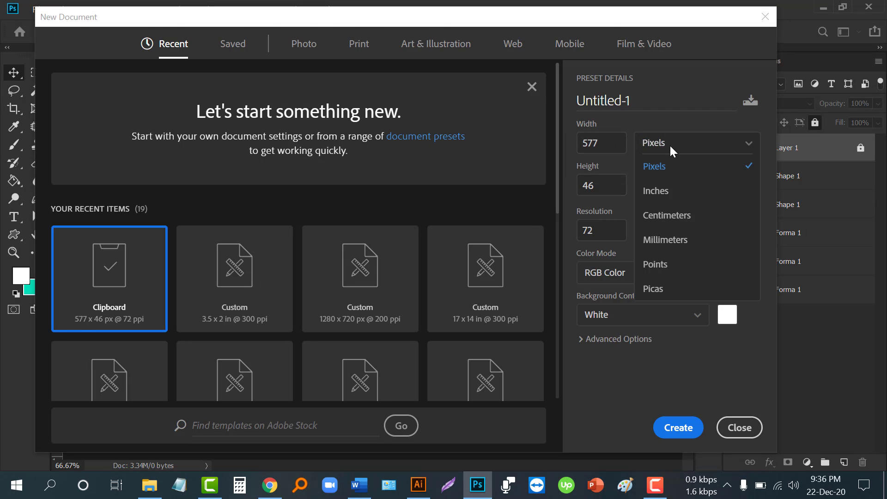
pyautogui.click(673, 193)
pyautogui.doubleClick(616, 147)
pyautogui.write('3')
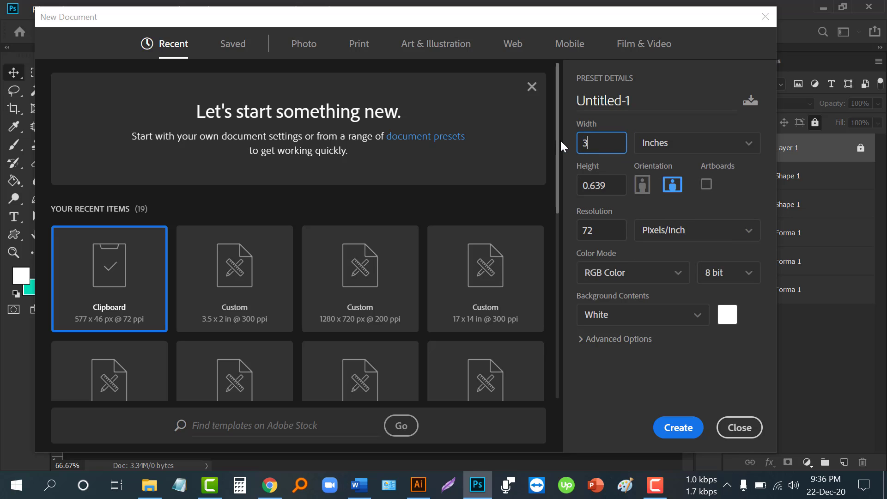
pyautogui.write('.5')
pyautogui.press('Tab')
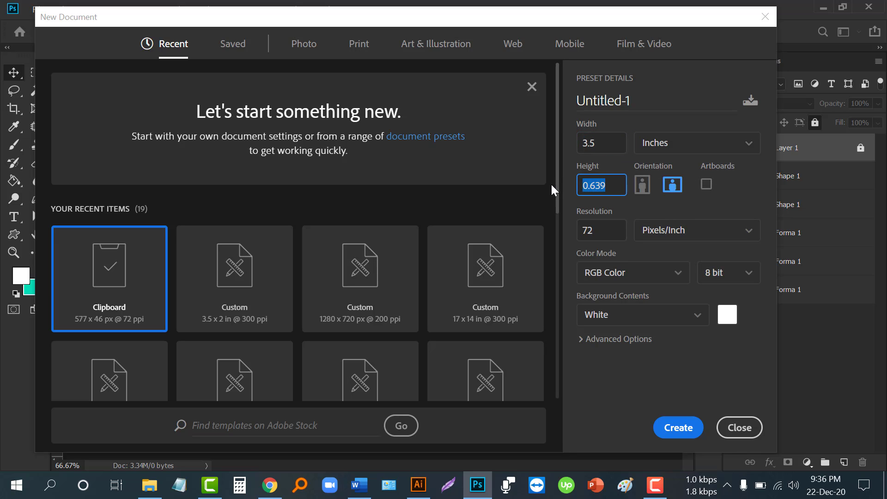
pyautogui.write('2')
pyautogui.press('Tab')
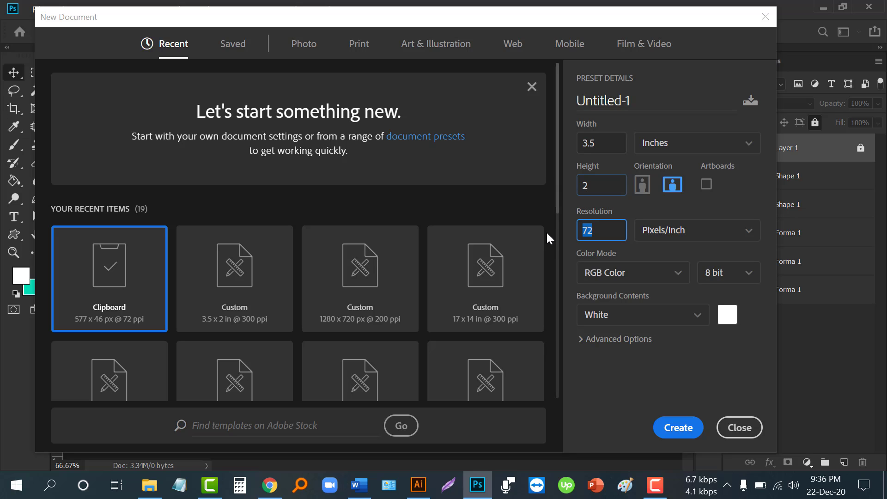
pyautogui.write('300')
pyautogui.click(618, 273)
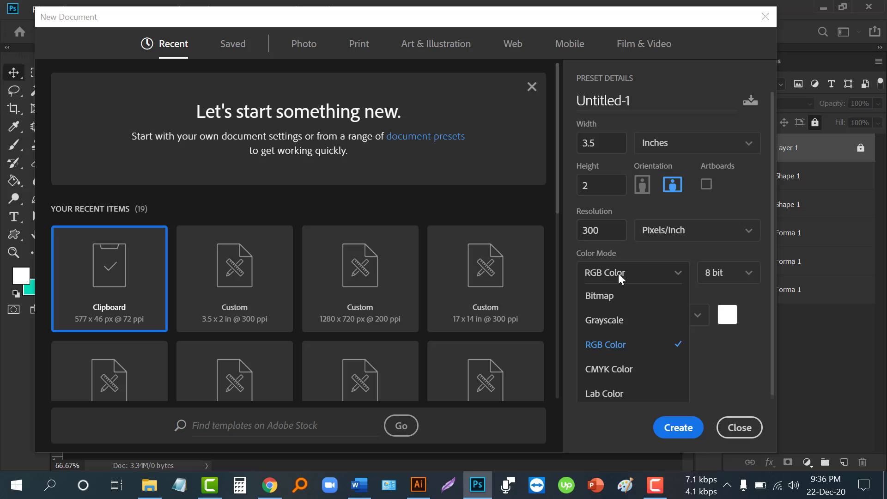
pyautogui.click(619, 362)
pyautogui.click(677, 427)
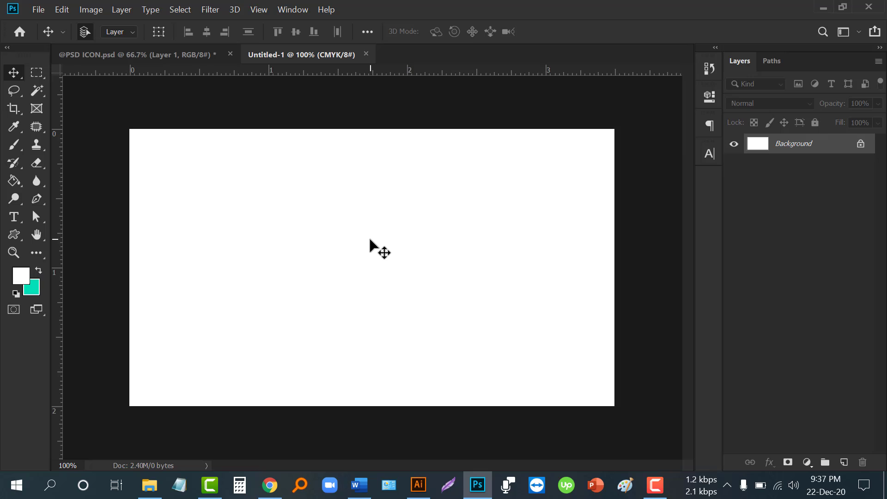
pyautogui.hotkey('ctrl', '-')
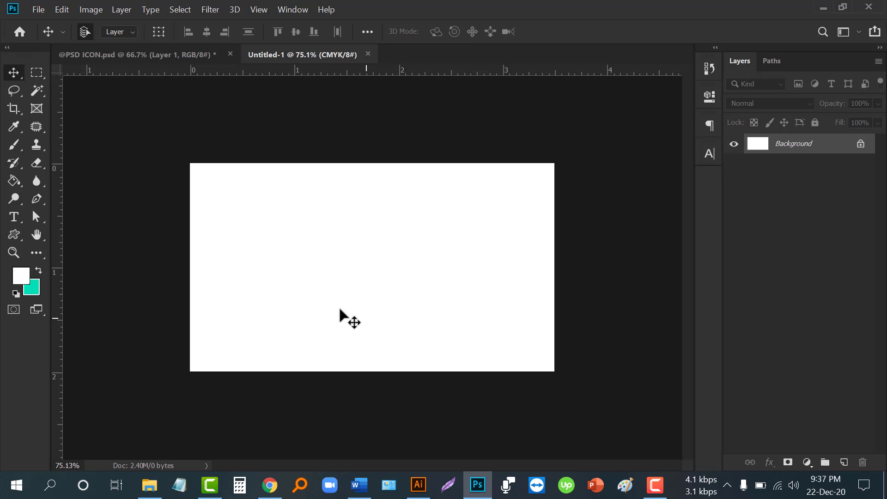
pyautogui.click(358, 484)
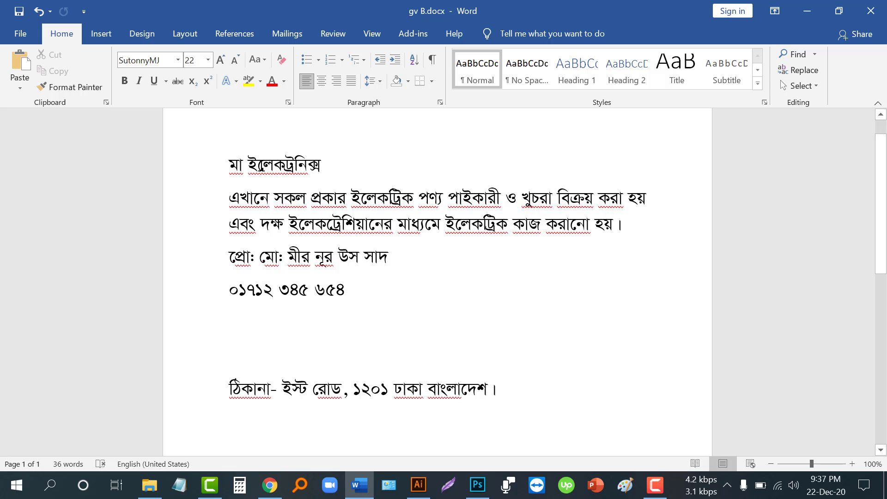
# - Select the shop name line মা ইলেকট্রনিক্স in Word, then return to the blank Photoshop card
pyautogui.moveTo(230, 165); pyautogui.dragTo(326, 163)
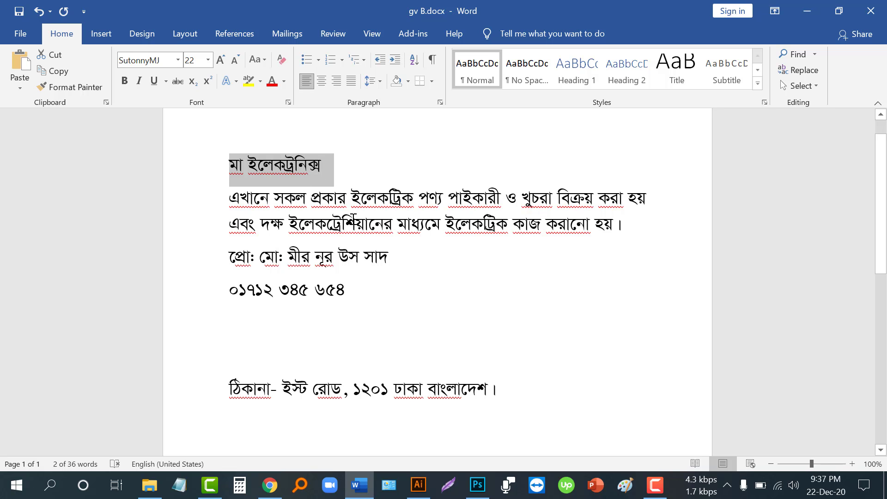
pyautogui.click(477, 485)
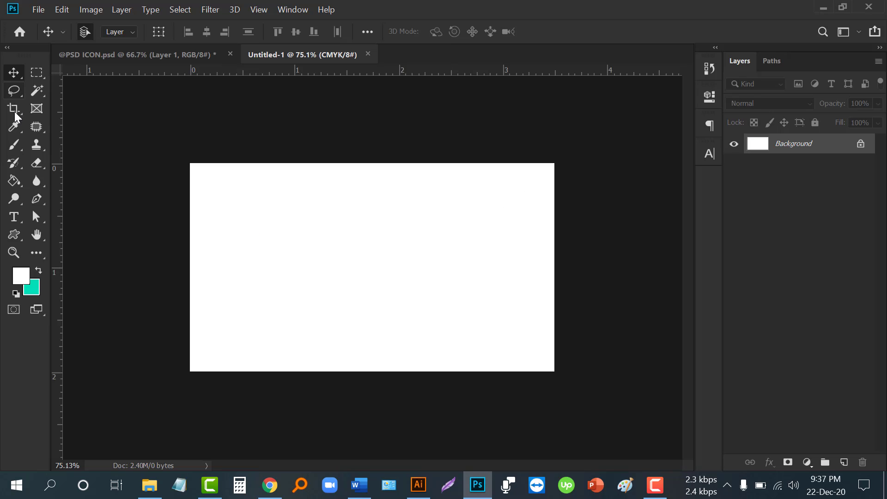
# - Add a black type layer near the card's top left and delete its Lorem Ipsum placeholder
pyautogui.click(13, 217)
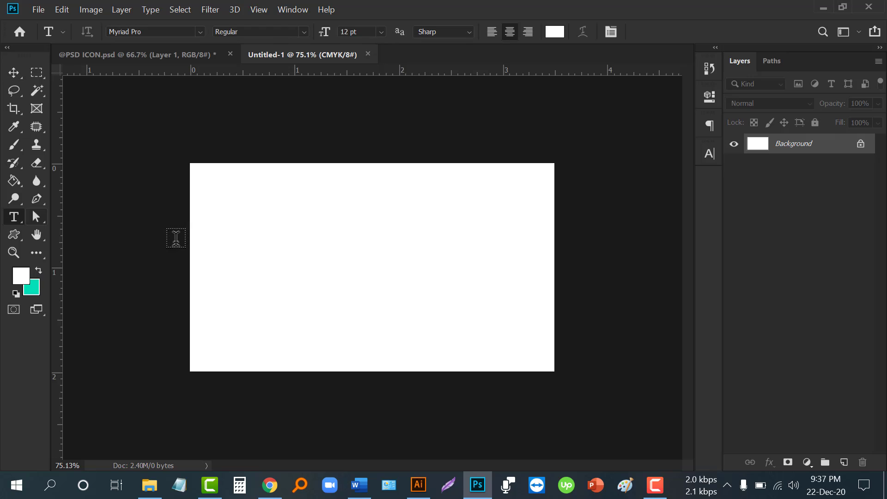
pyautogui.click(247, 208)
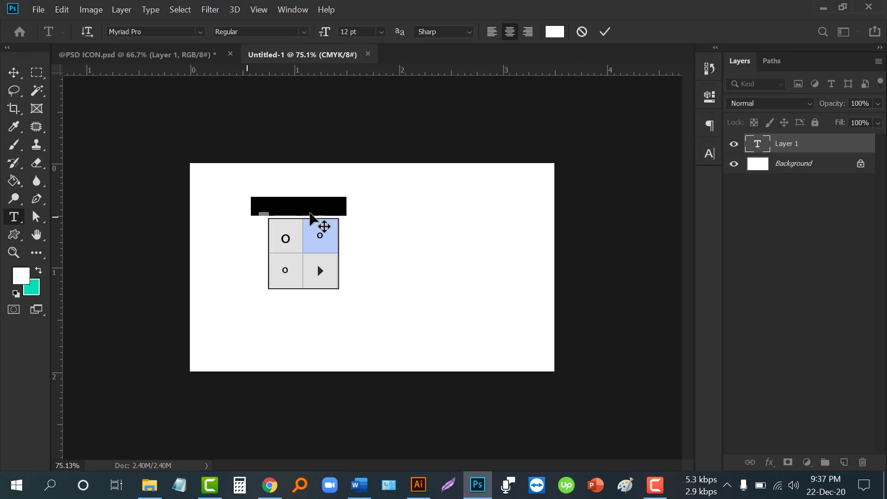
pyautogui.click(556, 32)
pyautogui.click(530, 311)
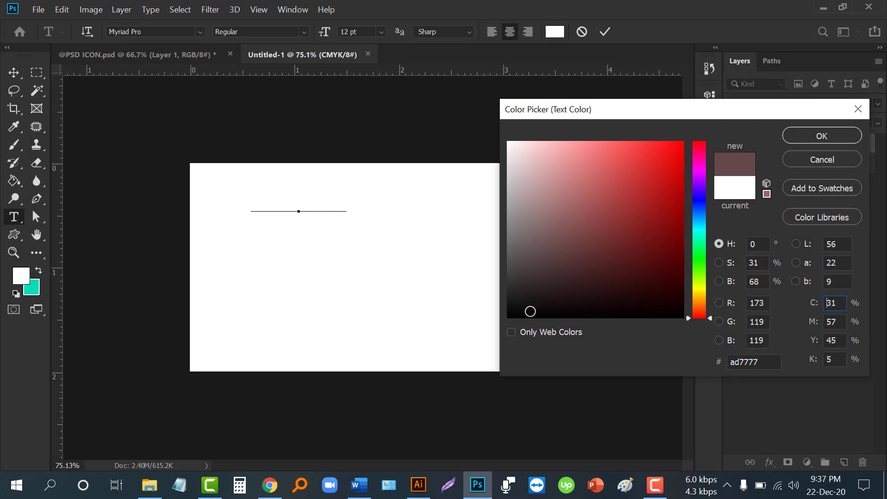
pyautogui.moveTo(531, 311); pyautogui.dragTo(503, 341)
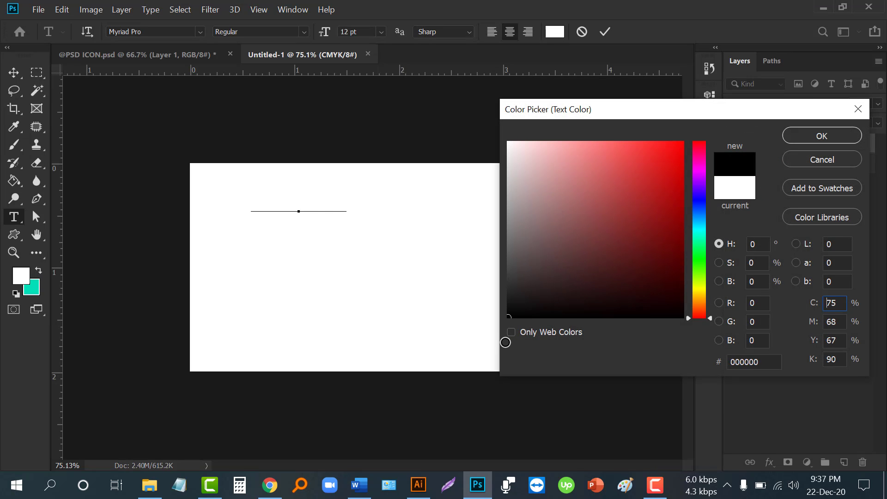
pyautogui.click(813, 142)
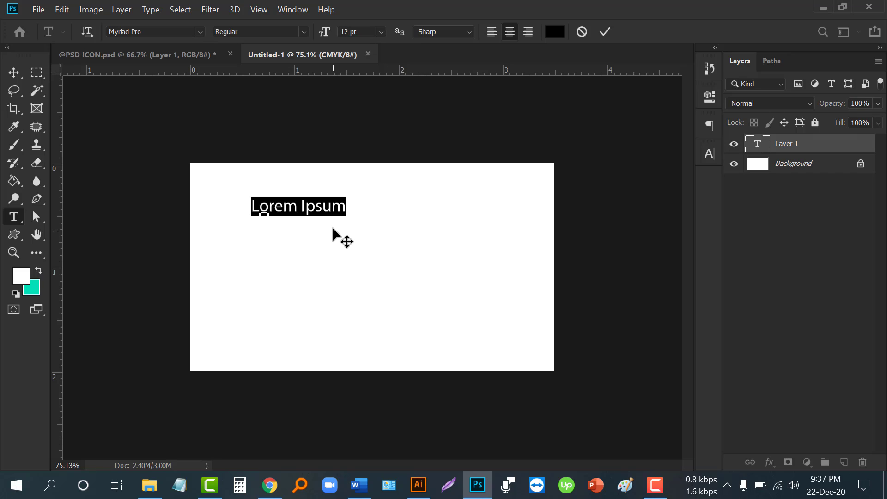
pyautogui.click(257, 204)
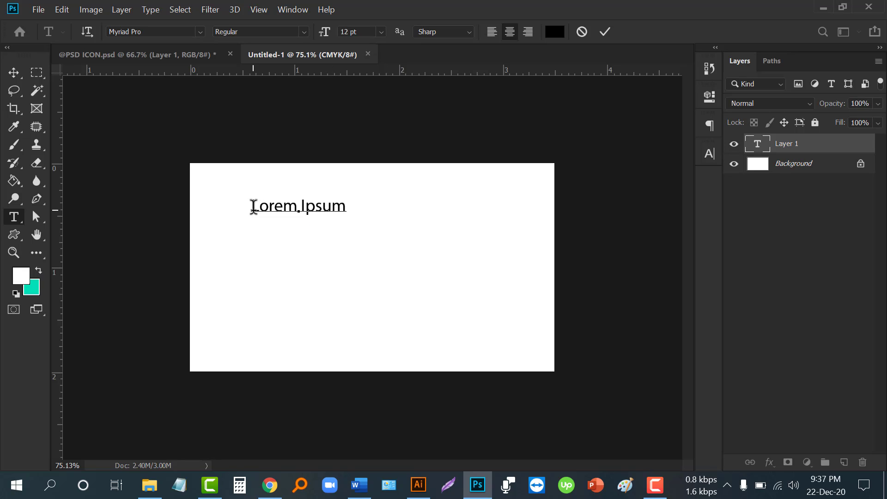
pyautogui.moveTo(251, 205); pyautogui.dragTo(356, 206)
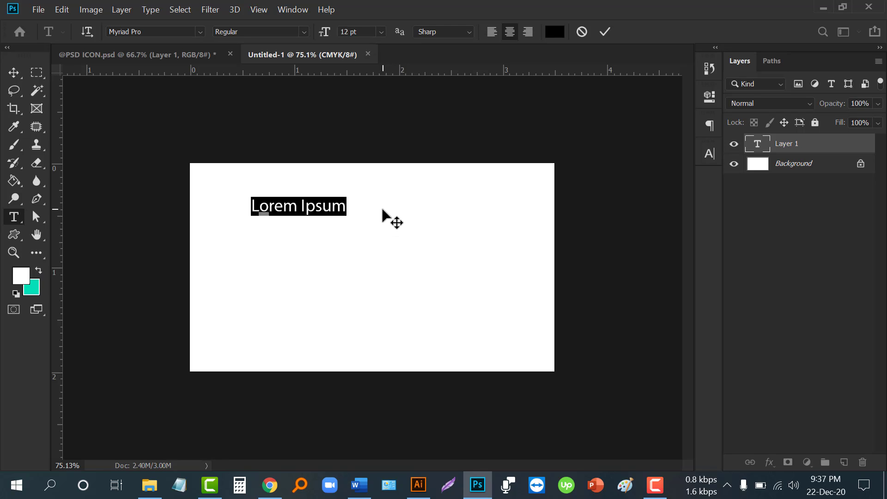
pyautogui.press('BackSpace')
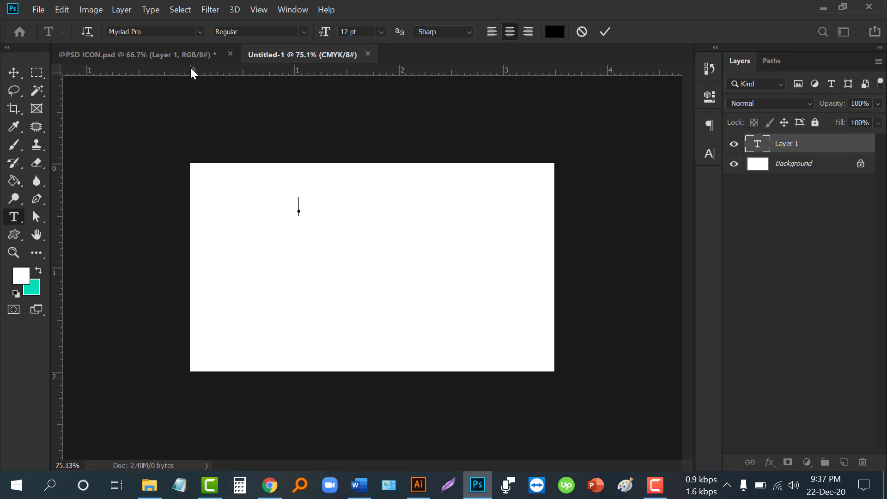
# - Set the type layer's font to SutonnyMJ
pyautogui.click(201, 31)
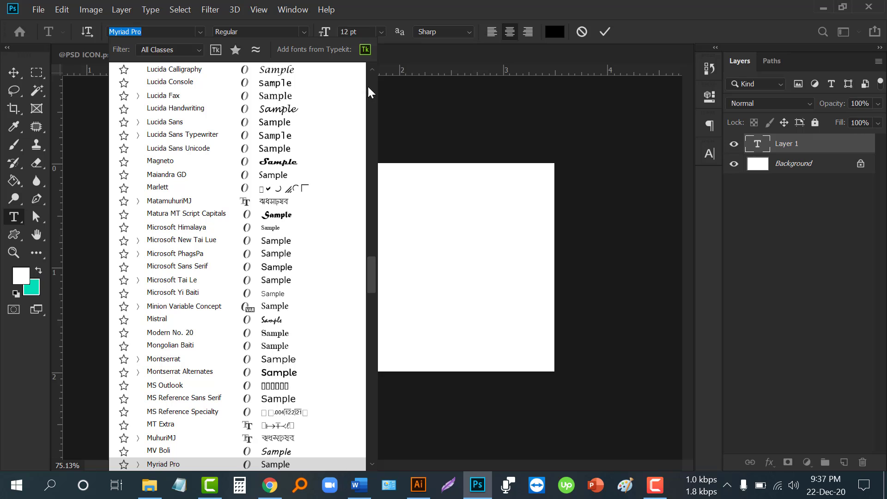
pyautogui.moveTo(374, 289); pyautogui.dragTo(339, 70)
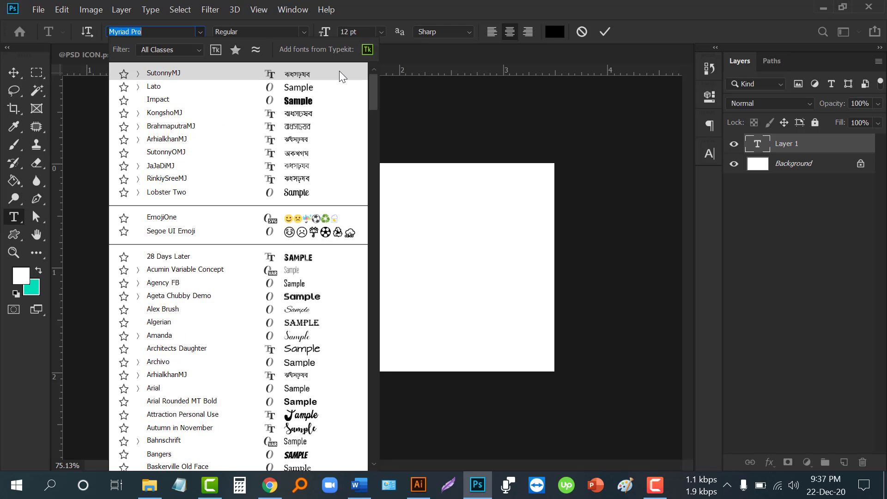
pyautogui.click(169, 72)
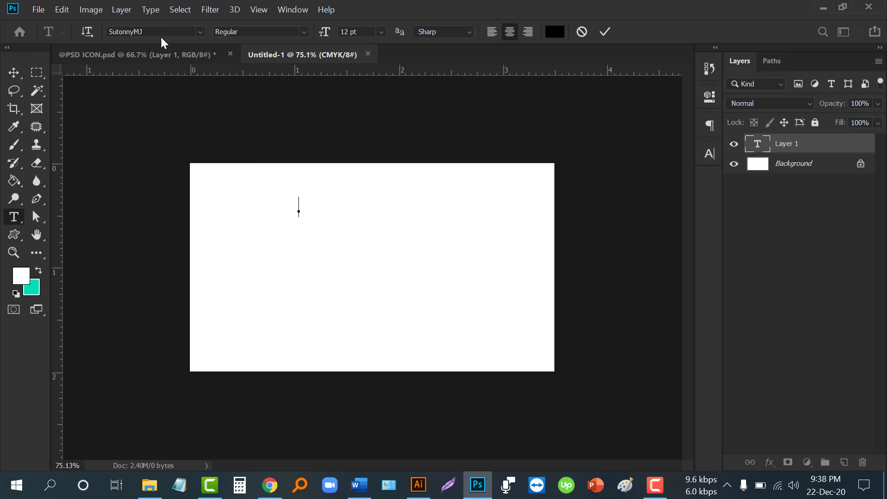
# - Switch the Bangla keyboard to Bijoy Classic and discard the empty text layer
pyautogui.click(726, 485)
pyautogui.click(755, 431)
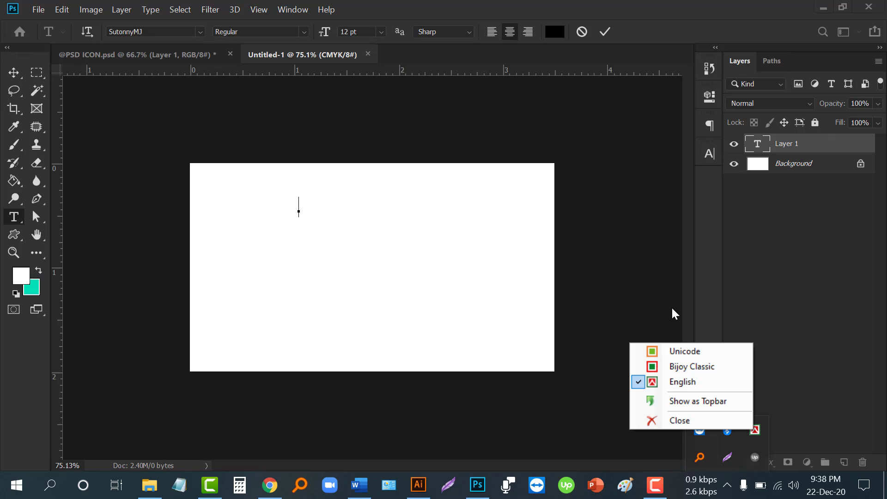
pyautogui.click(696, 367)
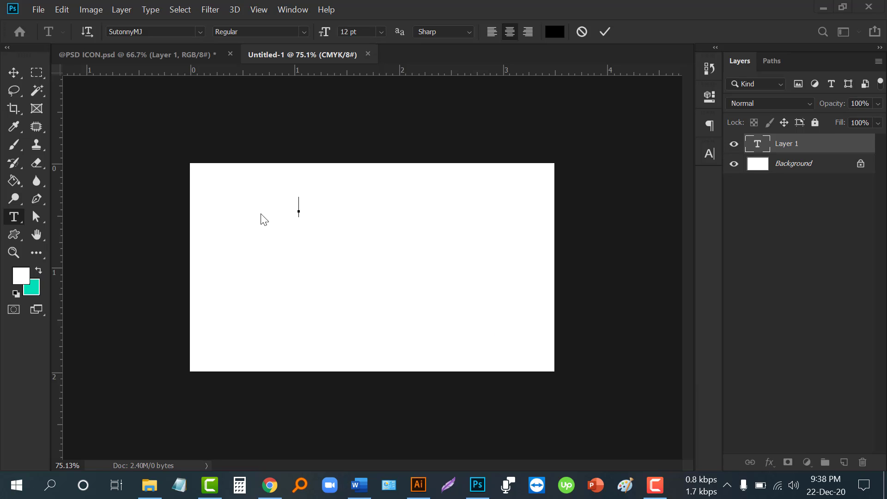
pyautogui.click(299, 213)
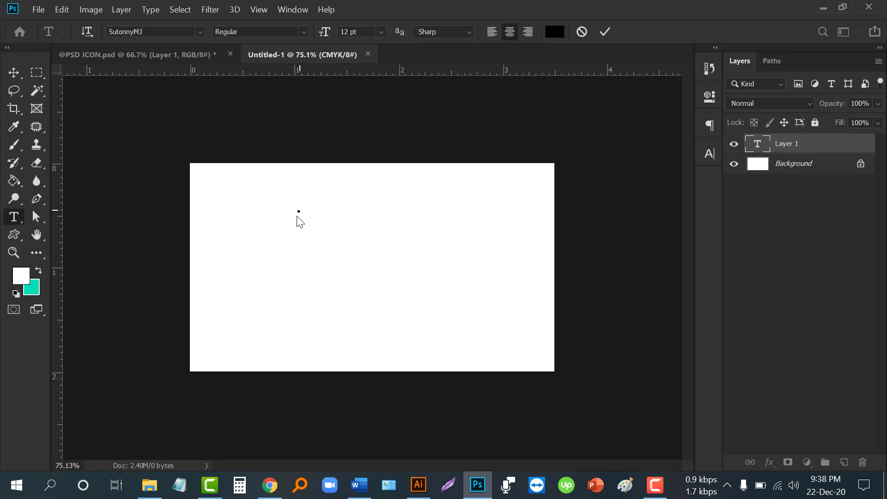
pyautogui.press('Escape')
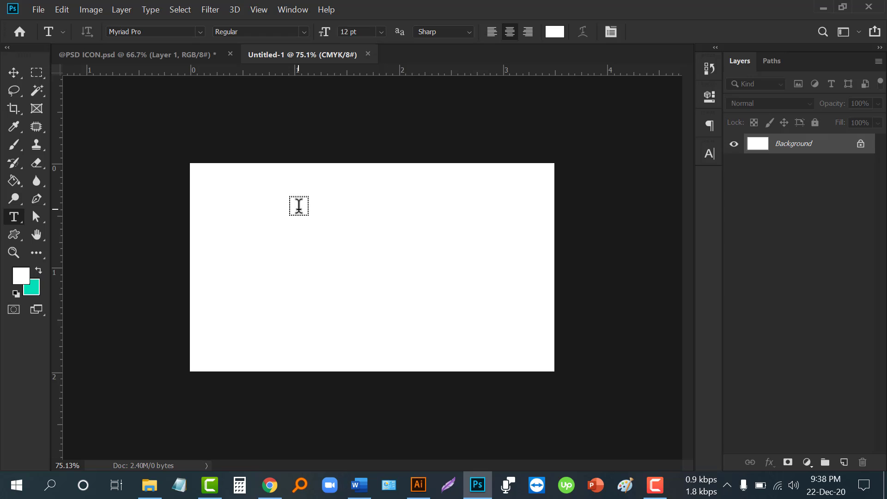
# - Start a new SutonnyMJ text layer on the card with the Bijoy Classic layout active
pyautogui.click(297, 209)
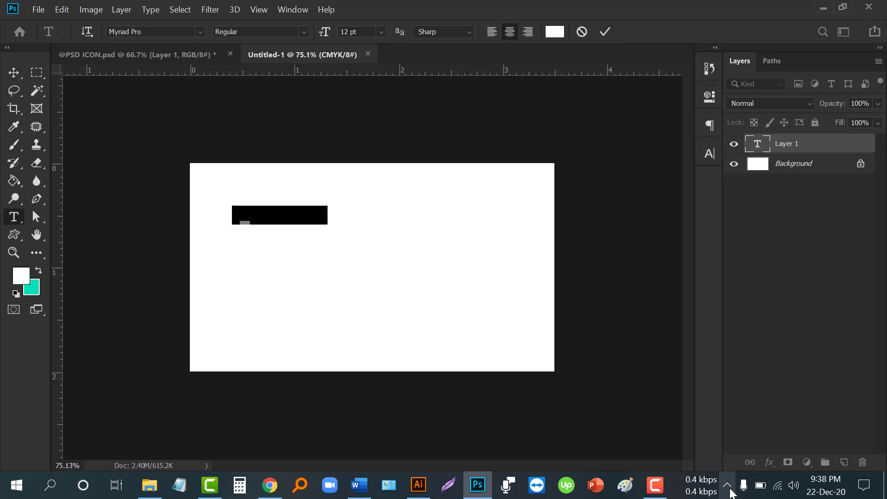
pyautogui.click(229, 74)
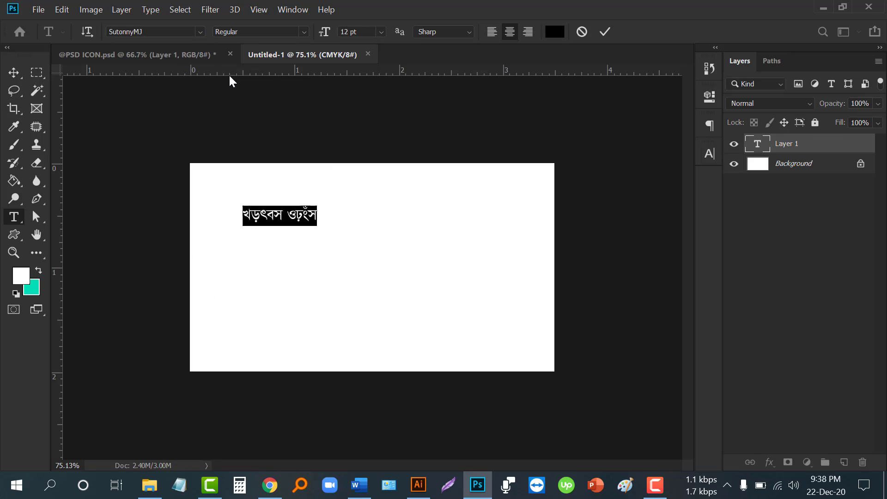
pyautogui.click(728, 486)
pyautogui.rightClick(755, 429)
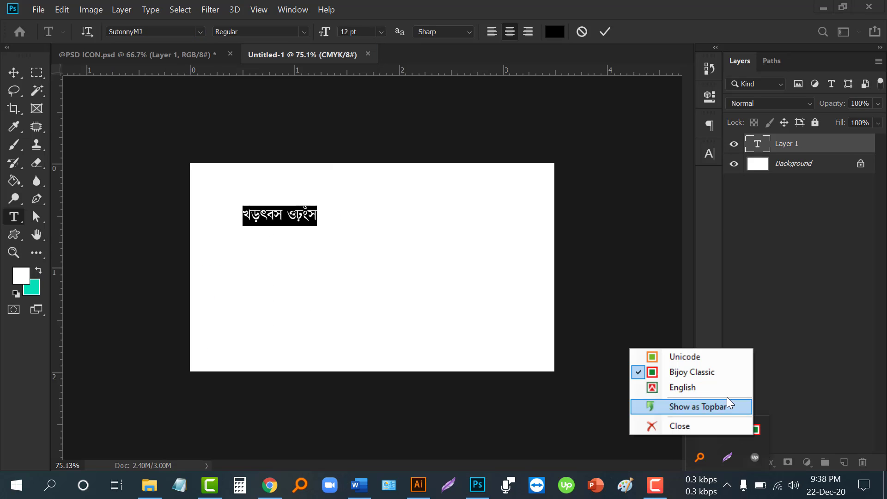
pyautogui.click(704, 377)
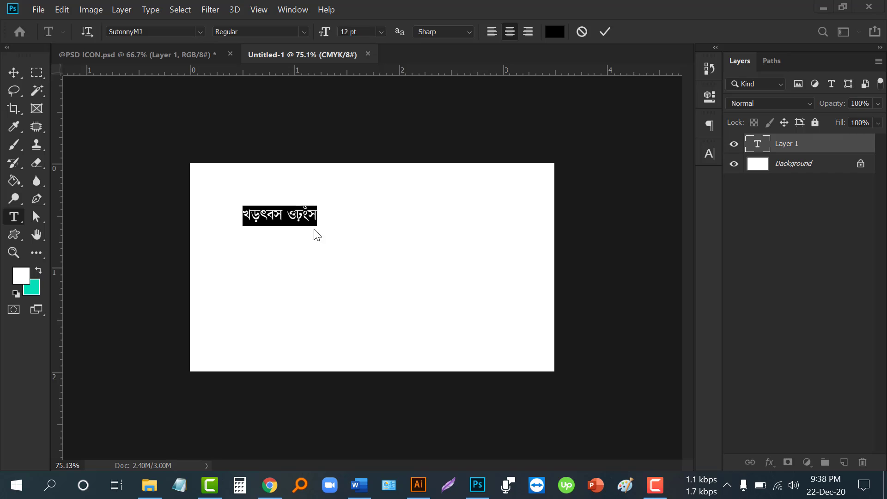
# - Paste the shop name মা ইলেকট্রনিক্স and place it near the card's top centre
pyautogui.tripleClick(306, 214)
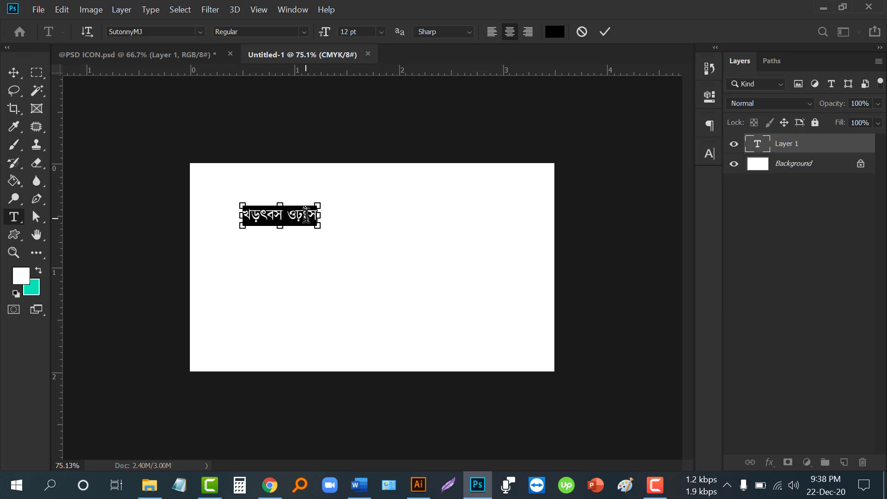
pyautogui.write('মা ইলেকট্রনিক্স')
pyautogui.moveTo(311, 242); pyautogui.dragTo(359, 244)
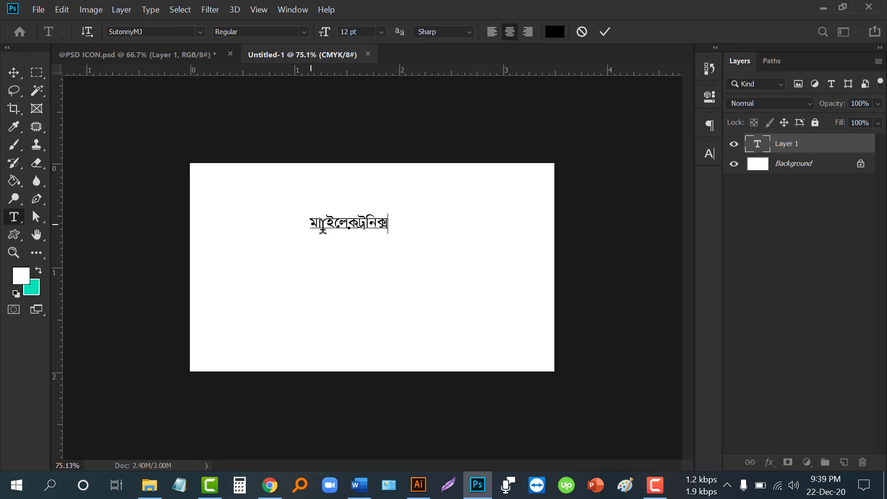
pyautogui.moveTo(343, 245); pyautogui.dragTo(330, 233)
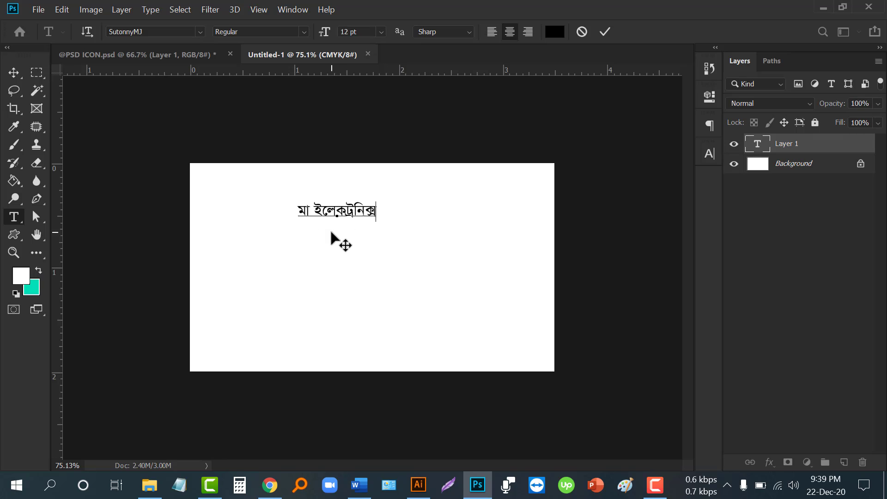
pyautogui.click(604, 33)
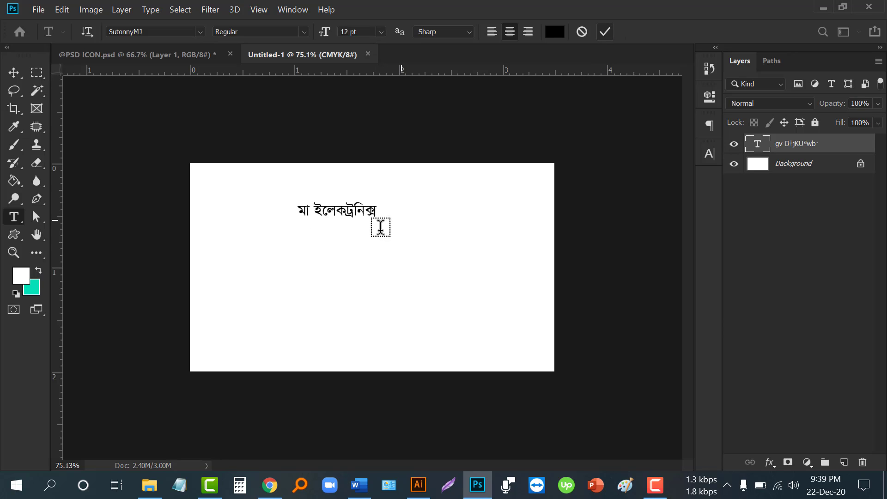
pyautogui.press('v')
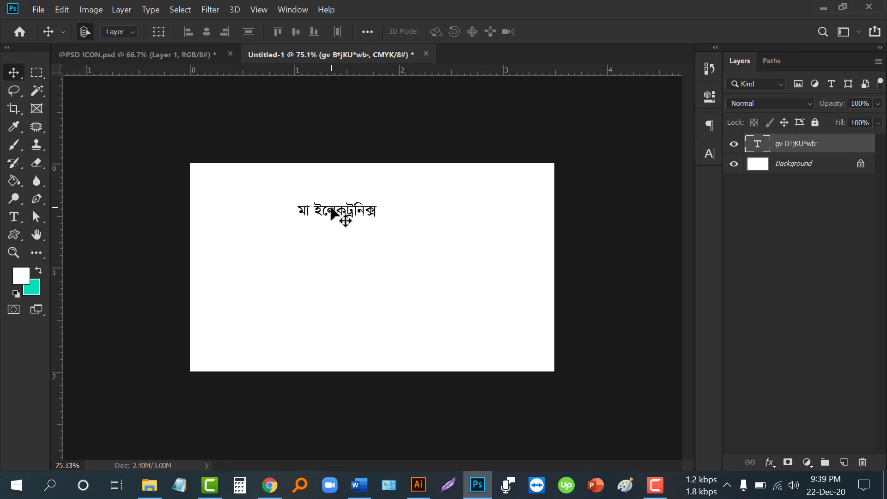
pyautogui.moveTo(335, 210)
pyautogui.mouseDown()
pyautogui.moveTo(332, 195)
pyautogui.moveTo(333, 219)
pyautogui.mouseUp()
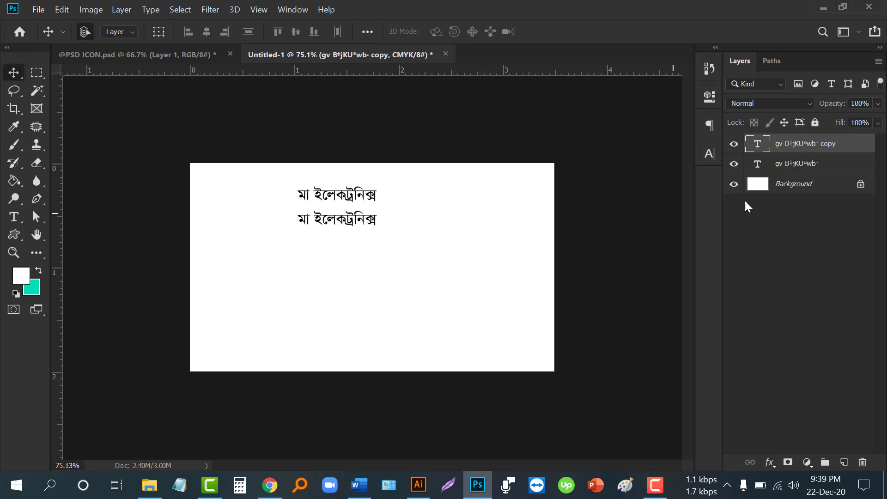
# - Select the duplicated name's text, then select the two-line description paragraph in Word
pyautogui.doubleClick(757, 143)
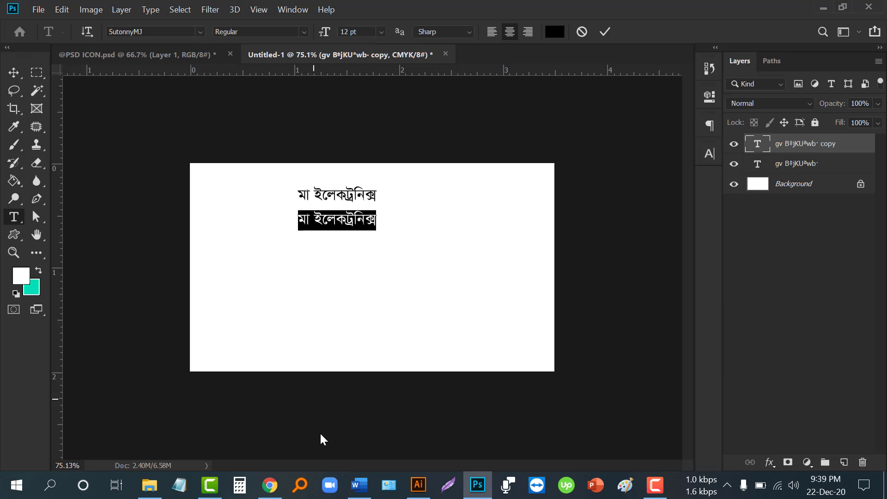
pyautogui.click(359, 484)
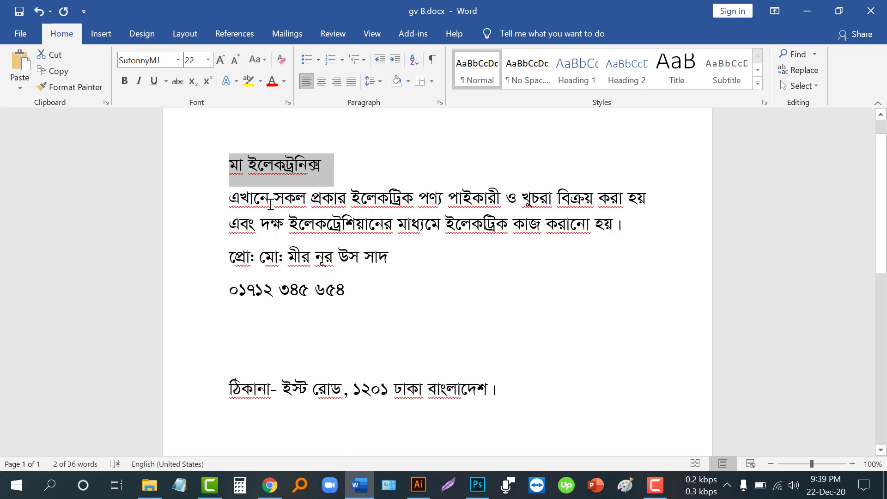
pyautogui.click(271, 203)
pyautogui.moveTo(239, 205); pyautogui.dragTo(622, 225)
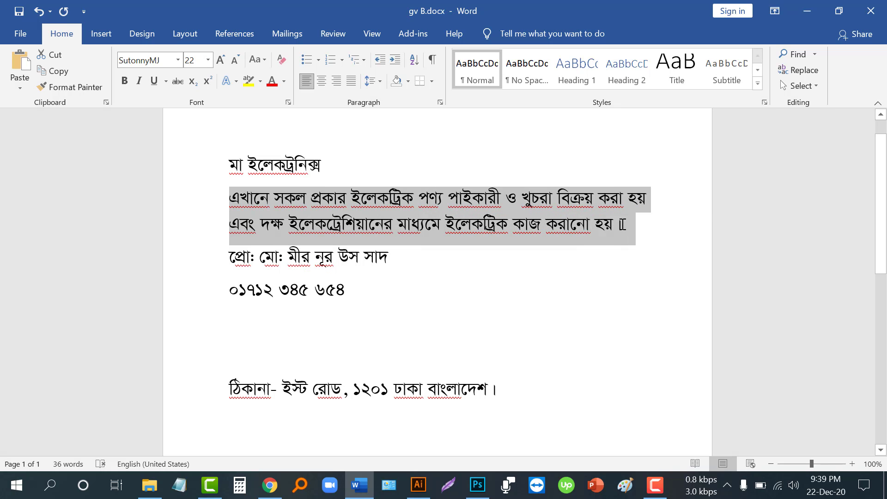
pyautogui.click(477, 484)
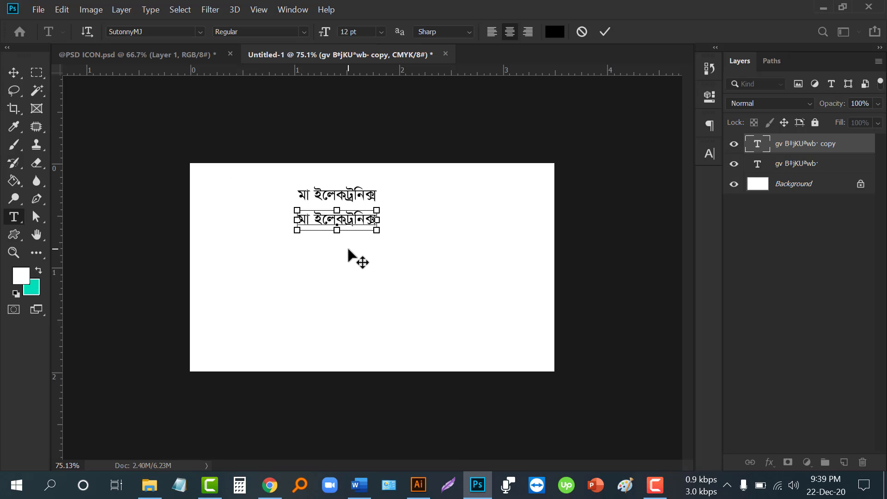
# - Paste the description into the duplicate layer and break it into lines after পাইকারী and before মাধ্যমে
pyautogui.hotkey('ctrl', 'v')
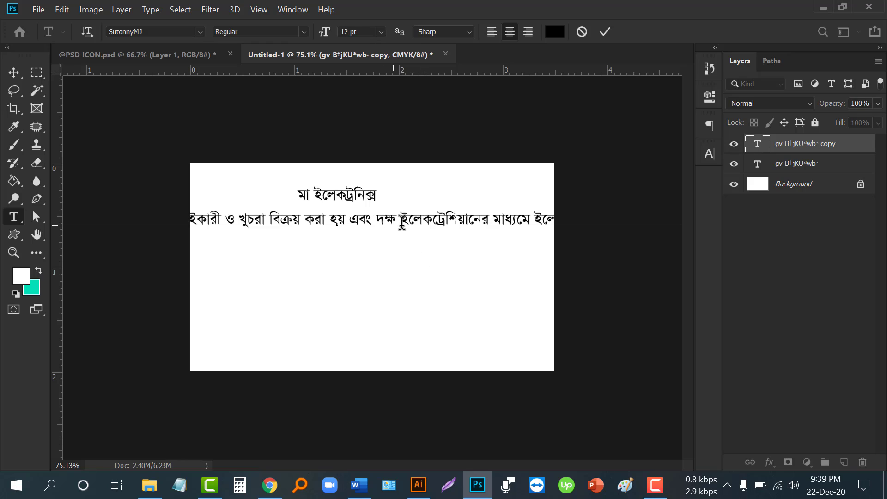
pyautogui.press('Return')
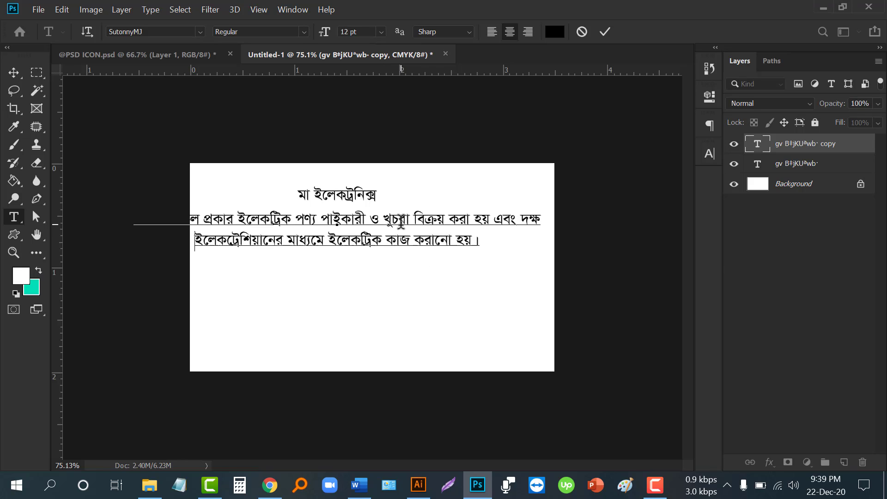
pyautogui.click(369, 220)
pyautogui.press('Return')
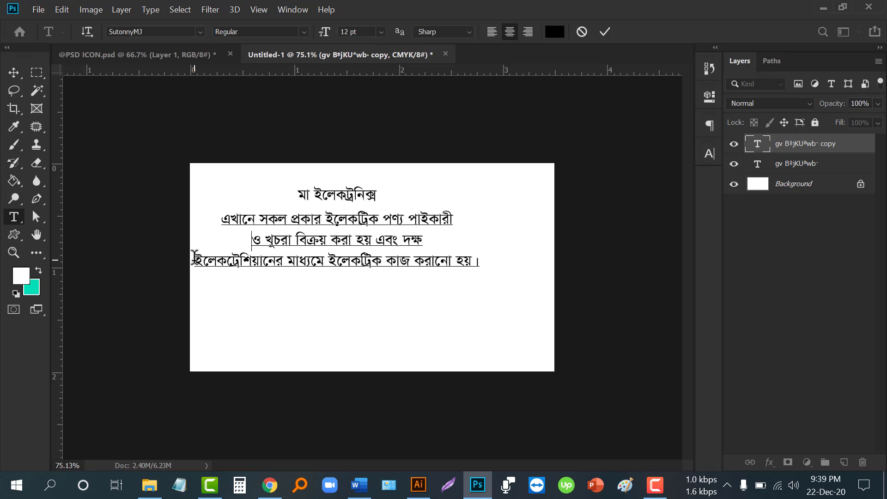
pyautogui.press('BackSpace')
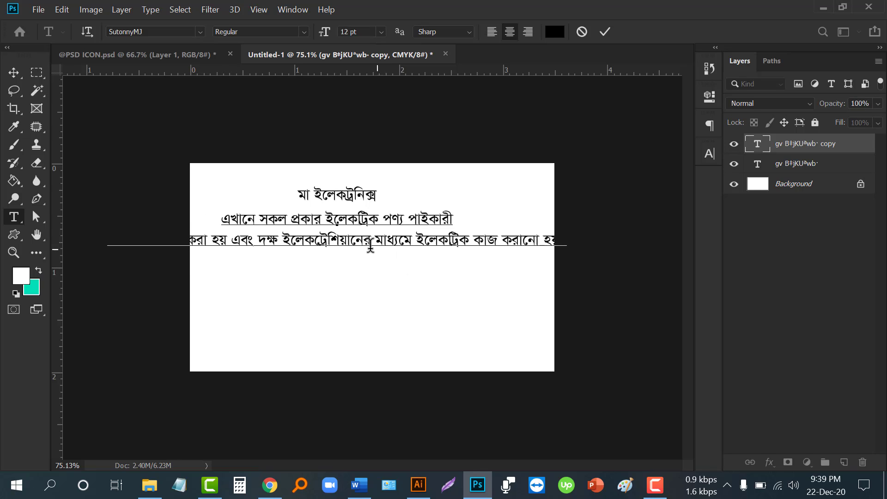
pyautogui.press('Return')
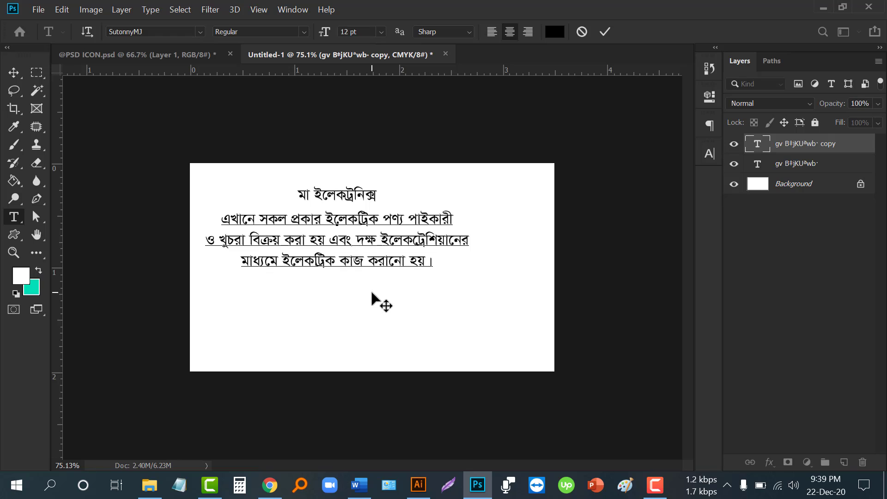
# - Shrink the description to 10 pt, left-align it under the shop name, then select Word's proprietor line
pyautogui.moveTo(376, 300); pyautogui.dragTo(396, 311)
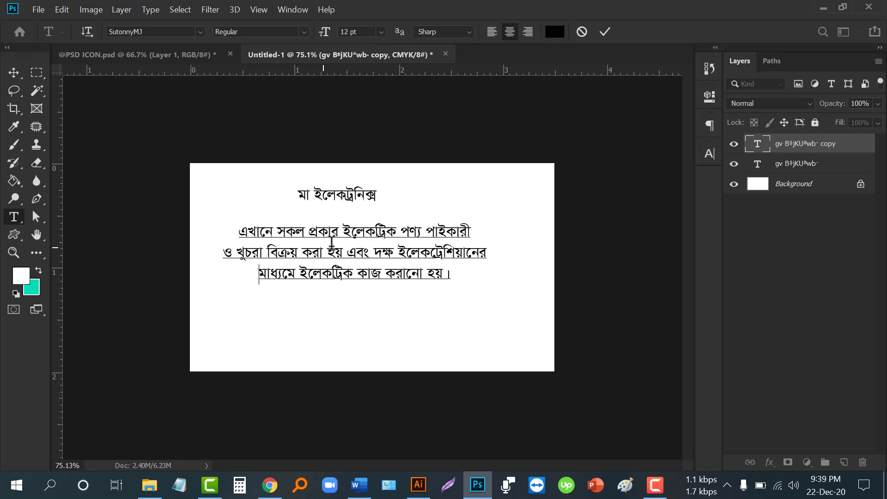
pyautogui.hotkey('ctrl', 'a')
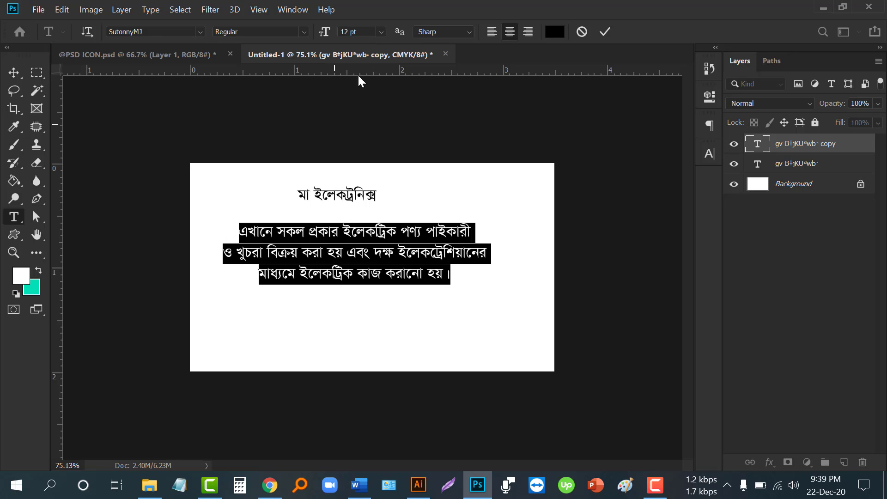
pyautogui.scroll(-2, 360, 31)
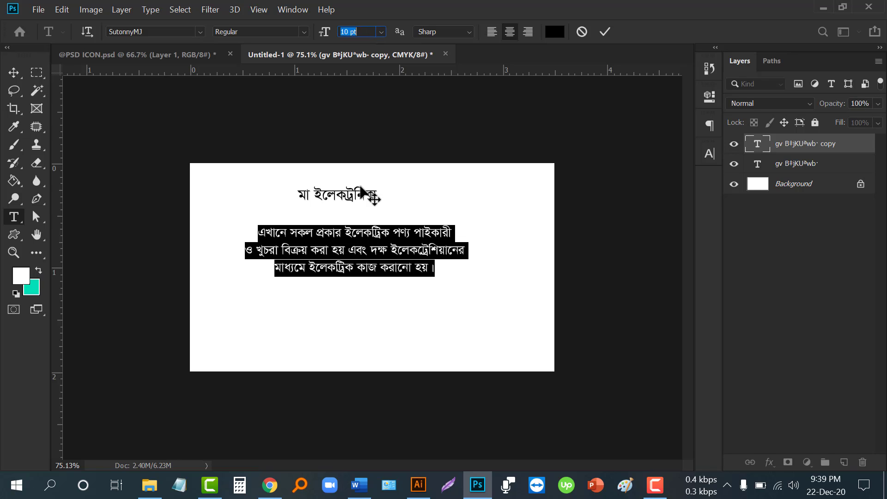
pyautogui.moveTo(364, 294); pyautogui.dragTo(337, 295)
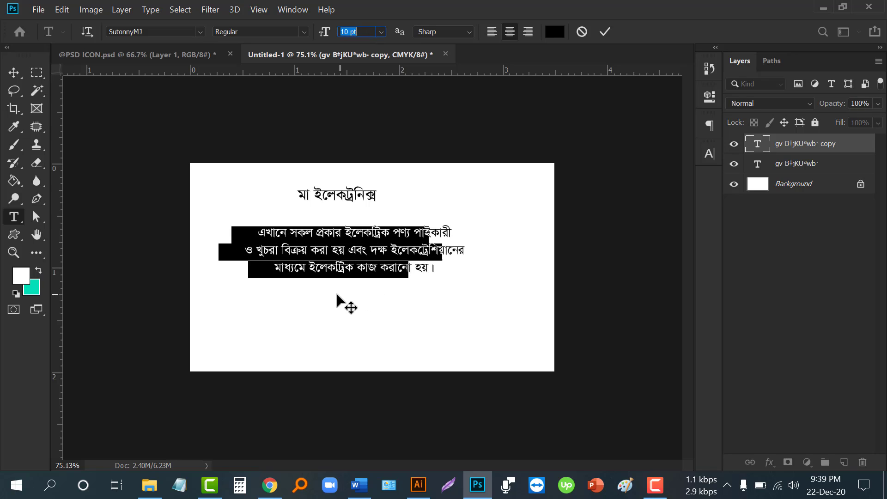
pyautogui.click(491, 32)
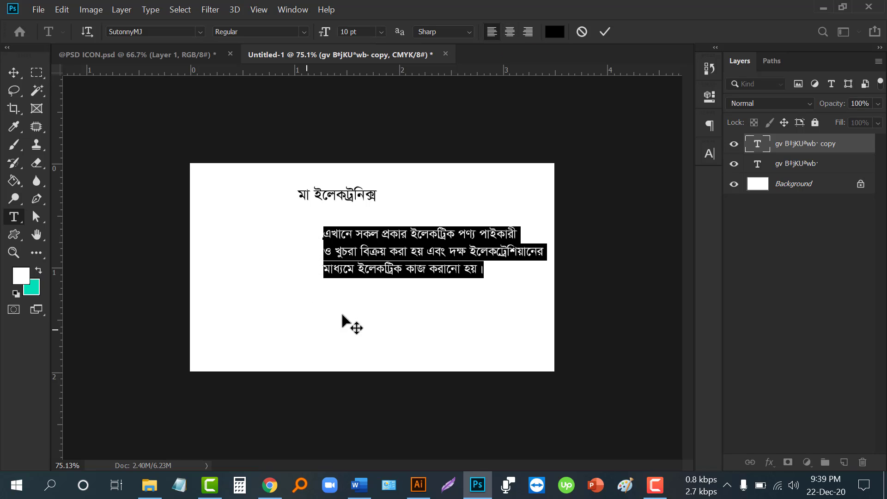
pyautogui.moveTo(373, 301); pyautogui.dragTo(238, 311)
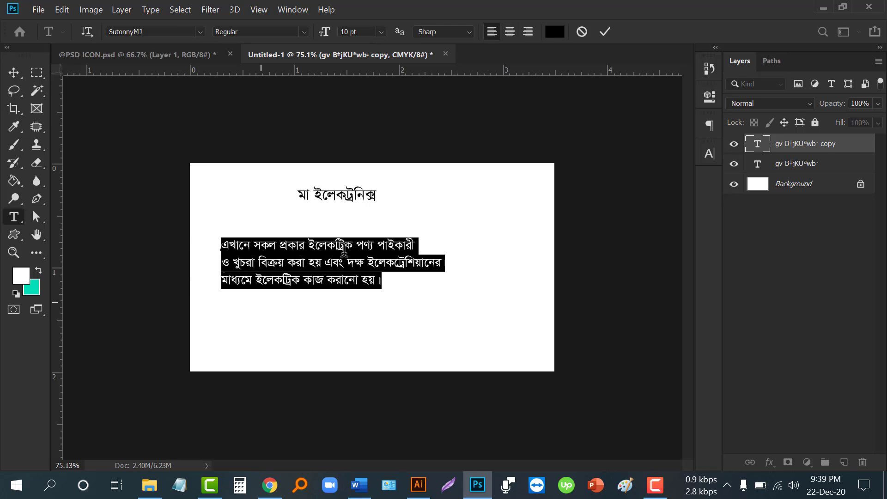
pyautogui.click(604, 31)
pyautogui.click(13, 72)
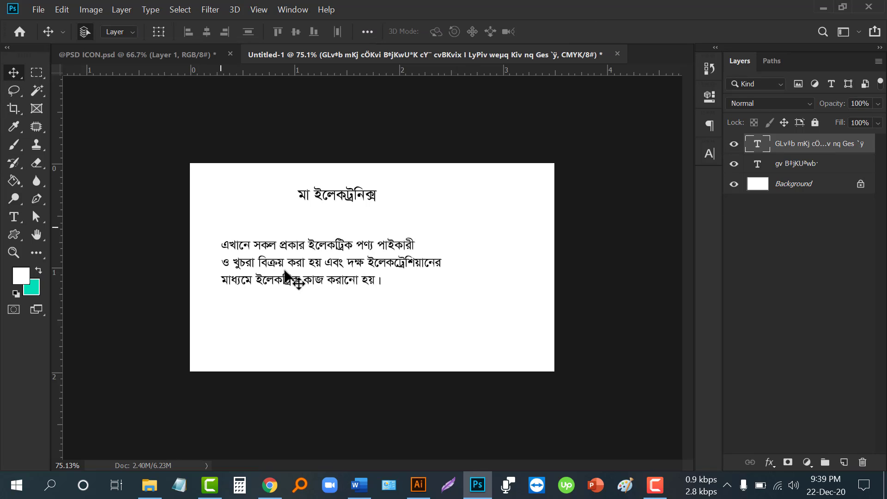
pyautogui.moveTo(292, 265); pyautogui.dragTo(315, 261)
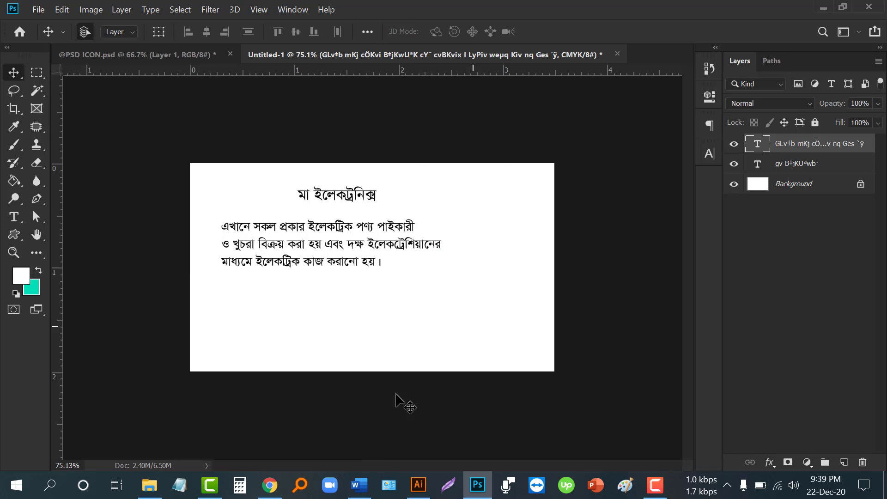
pyautogui.click(359, 485)
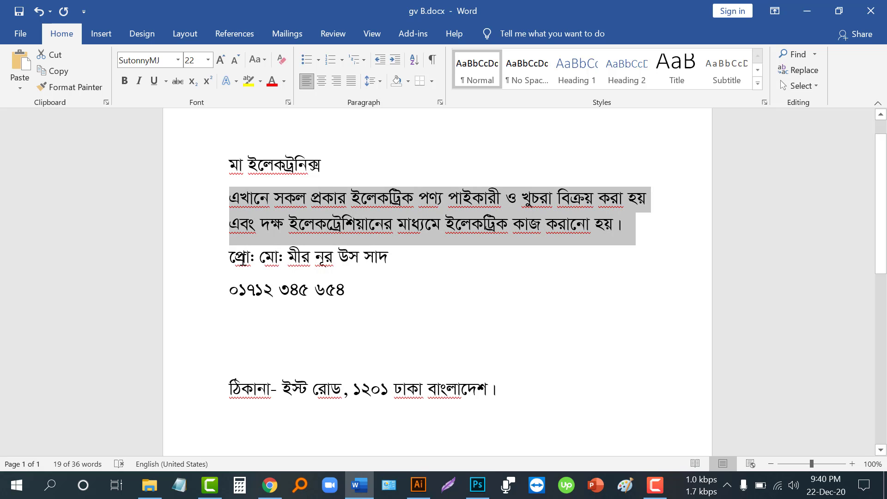
pyautogui.moveTo(227, 257); pyautogui.dragTo(391, 258)
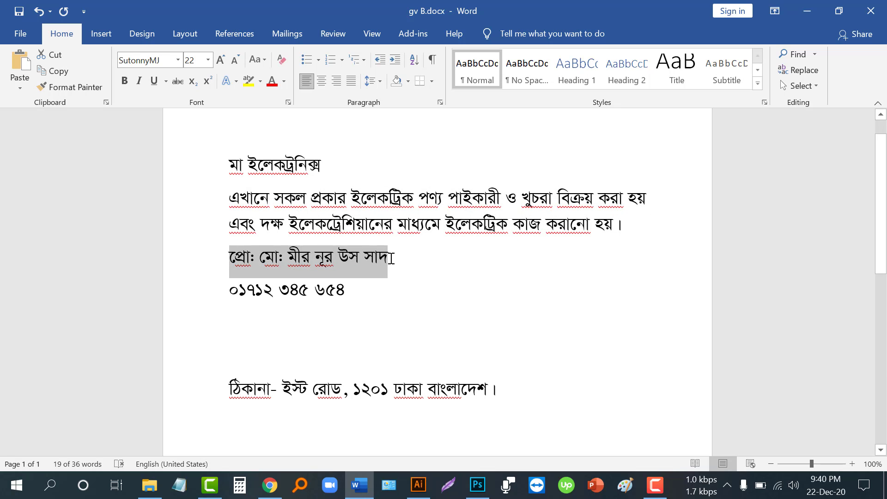
# - Duplicate the shop name below the paragraph and replace its text with the proprietor line
pyautogui.click(477, 484)
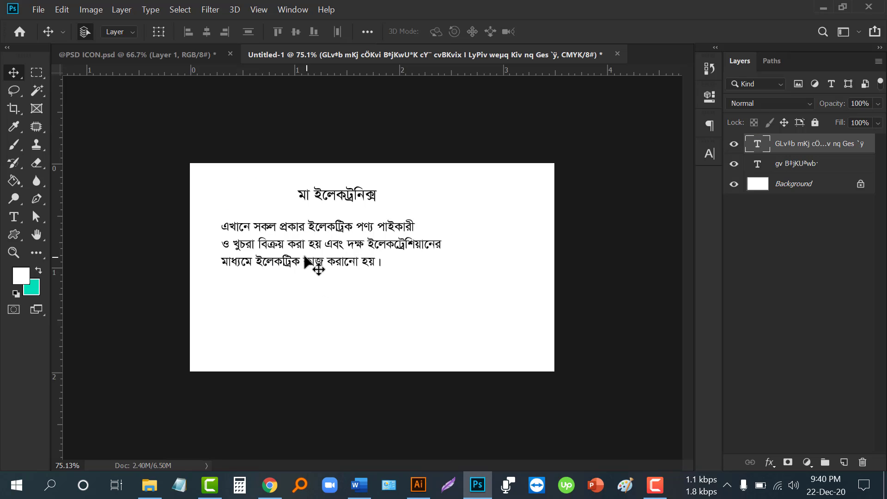
pyautogui.moveTo(325, 202); pyautogui.dragTo(291, 240)
pyautogui.moveTo(261, 281); pyautogui.dragTo(253, 284)
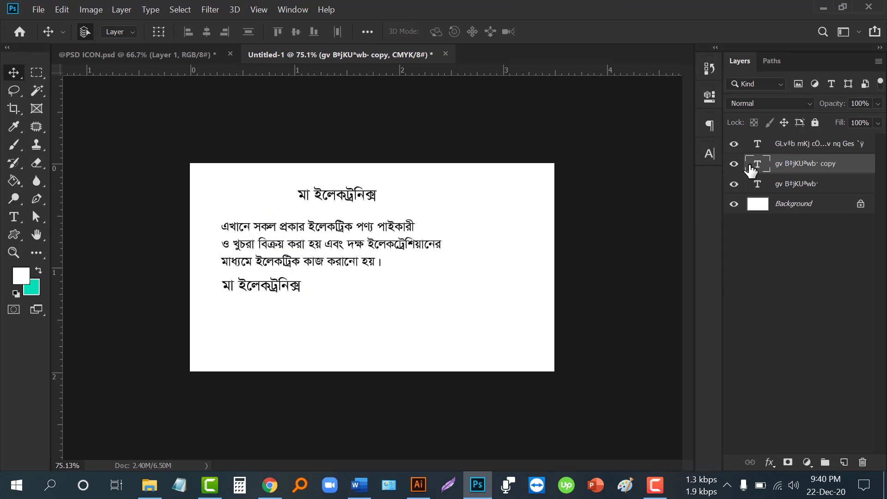
pyautogui.doubleClick(756, 165)
pyautogui.hotkey('ctrl', 'v')
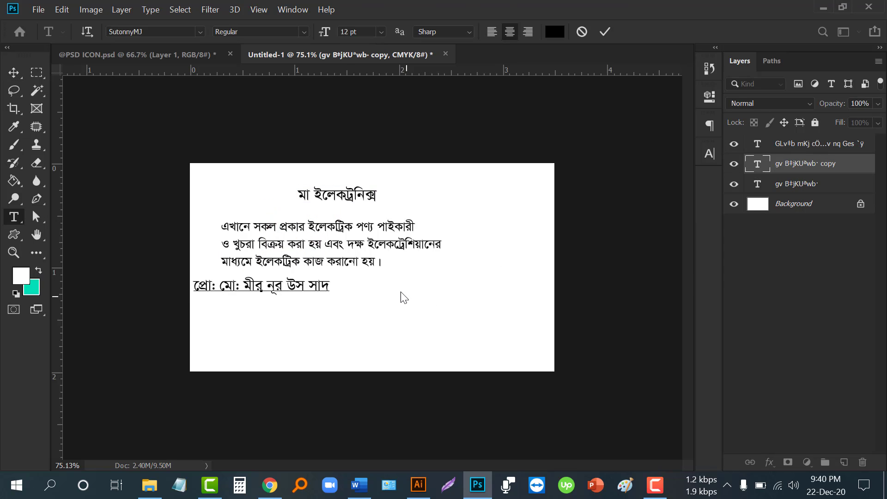
pyautogui.click(603, 35)
# - Place a copy of the proprietor line beneath it and copy the phone number from Word
pyautogui.press('v')
pyautogui.moveTo(286, 286); pyautogui.dragTo(286, 313)
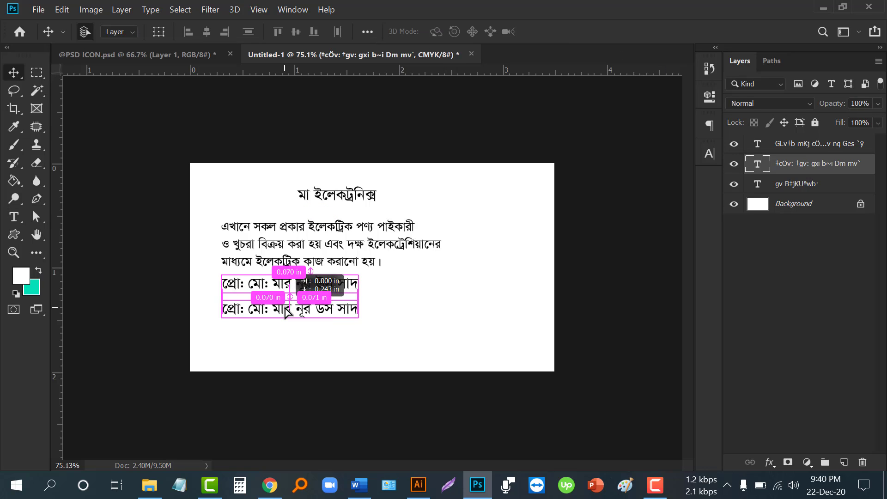
pyautogui.doubleClick(757, 165)
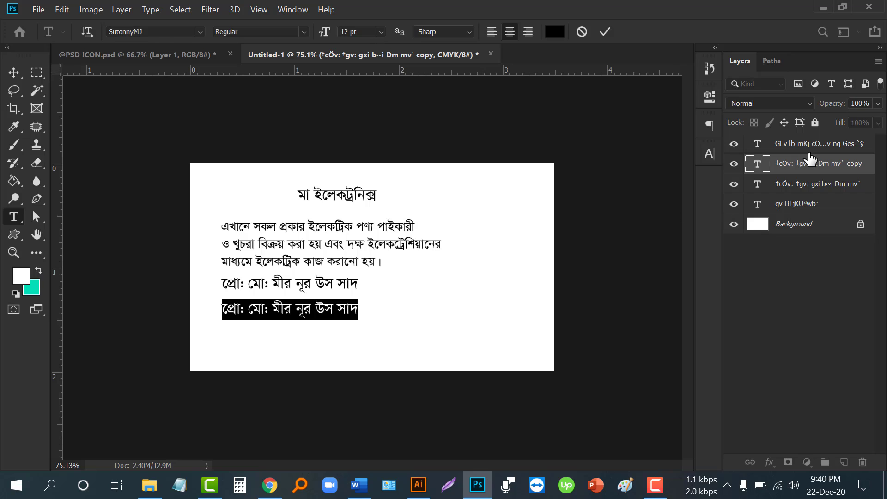
pyautogui.click(359, 484)
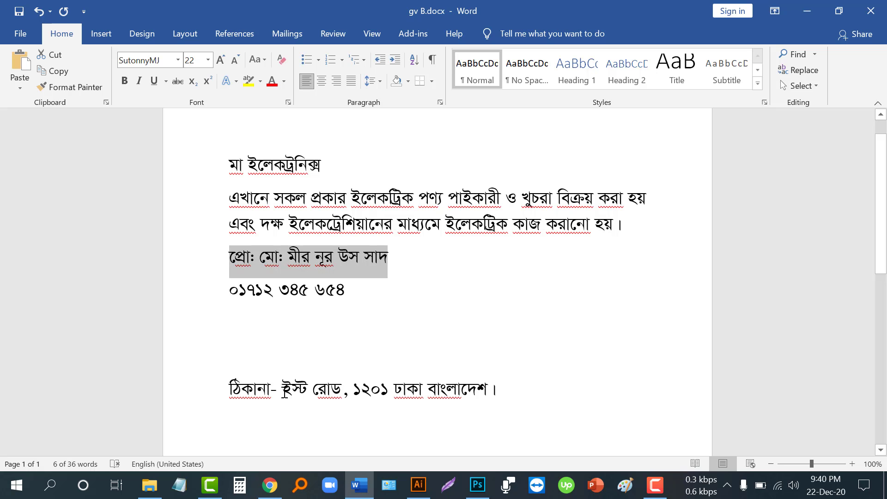
pyautogui.moveTo(261, 291); pyautogui.dragTo(342, 289)
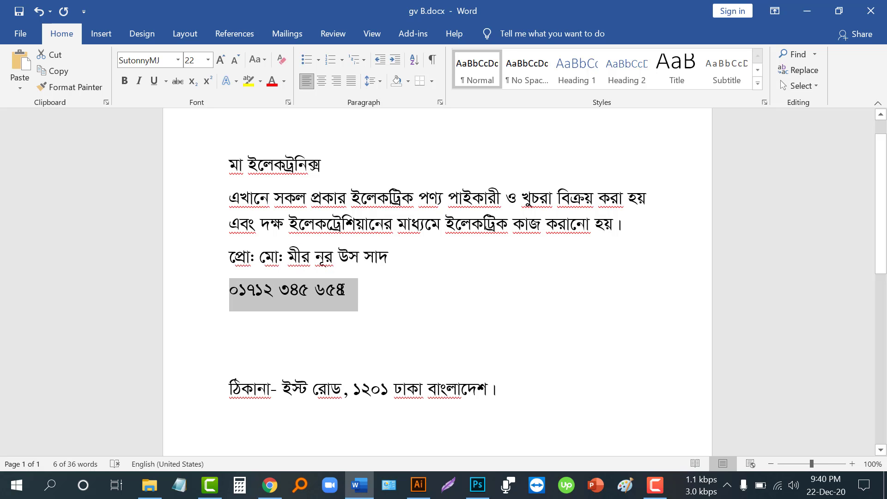
pyautogui.hotkey('ctrl', 'c')
pyautogui.click(477, 484)
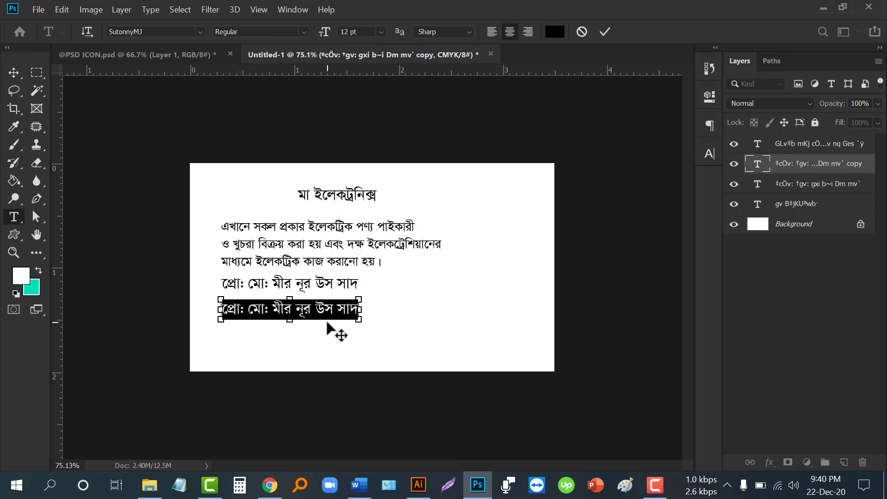
# - Paste the phone number under the proprietor line and place another copy below it
pyautogui.hotkey('ctrl', 'v')
pyautogui.click(604, 32)
pyautogui.press('v')
pyautogui.moveTo(307, 310); pyautogui.dragTo(287, 305)
pyautogui.keyDown('alt'); pyautogui.moveTo(279, 281); pyautogui.dragTo(278, 334); pyautogui.keyUp('alt')
# - Copy the address line from Word and paste it into the bottom copy
pyautogui.doubleClick(279, 336)
pyautogui.click(359, 485)
pyautogui.tripleClick(314, 398)
pyautogui.hotkey('ctrl', 'c')
pyautogui.click(478, 485)
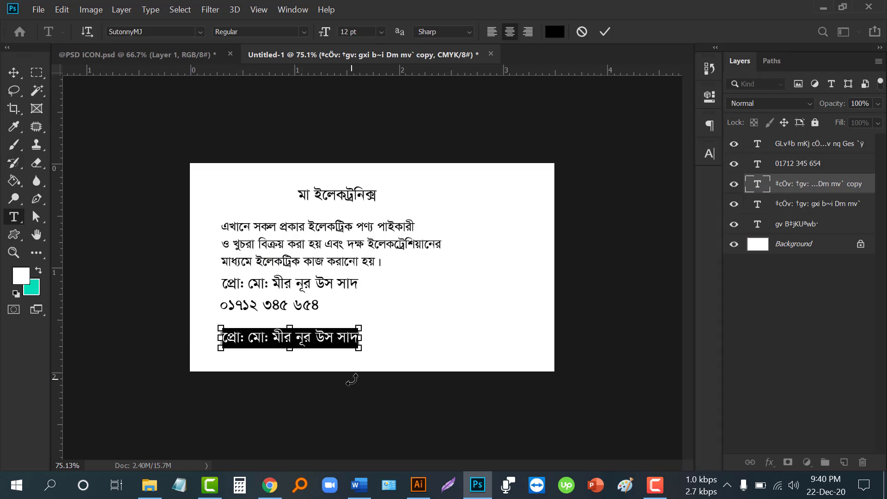
pyautogui.hotkey('ctrl', 'v')
pyautogui.click(582, 35)
pyautogui.press('v')
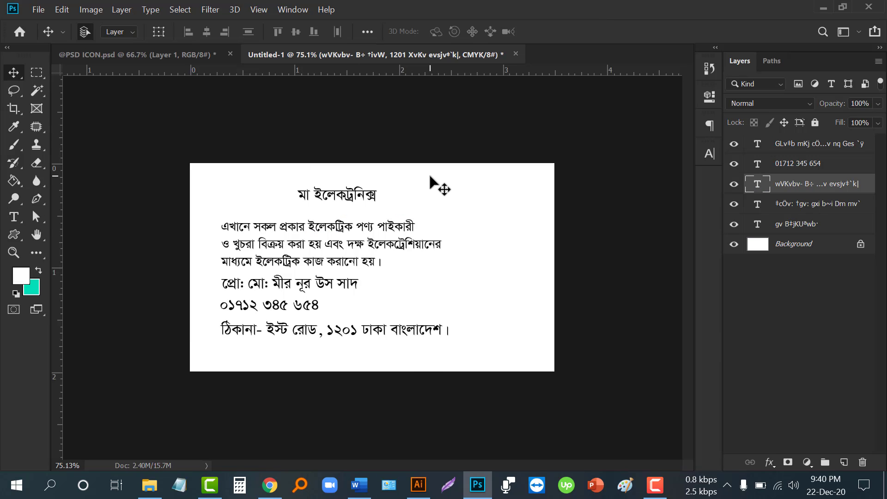
# - Enlarge the shop name to about 270% and set its font style to Bold
pyautogui.click(363, 195)
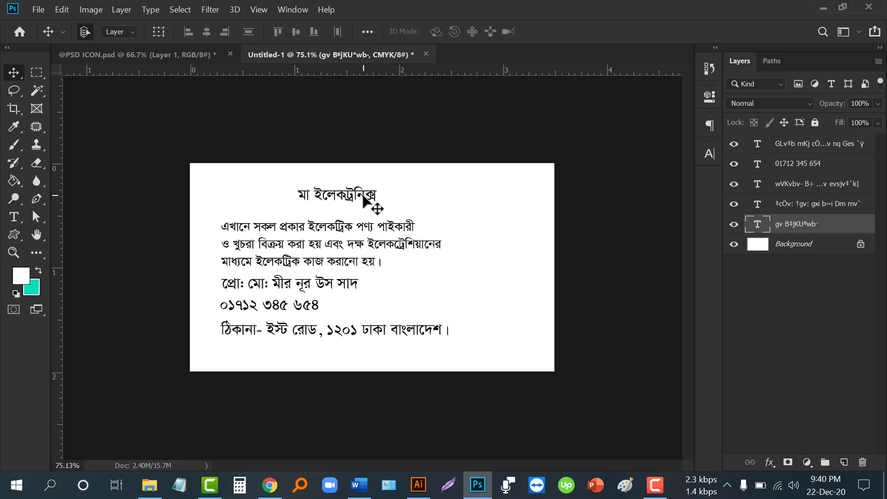
pyautogui.hotkey('ctrl', 't')
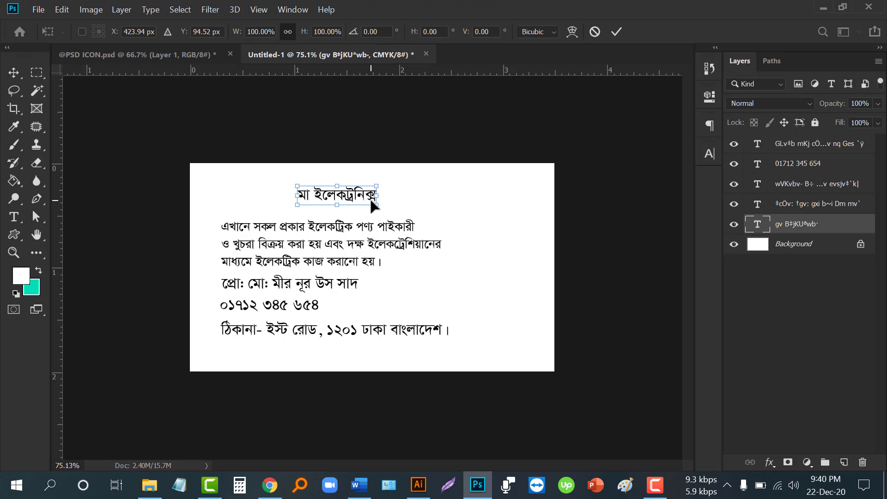
pyautogui.moveTo(377, 203); pyautogui.dragTo(445, 224)
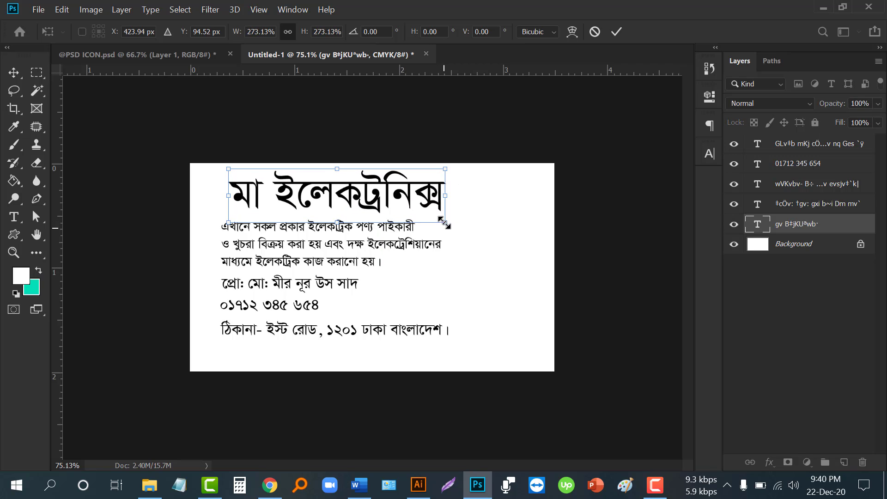
pyautogui.click(616, 33)
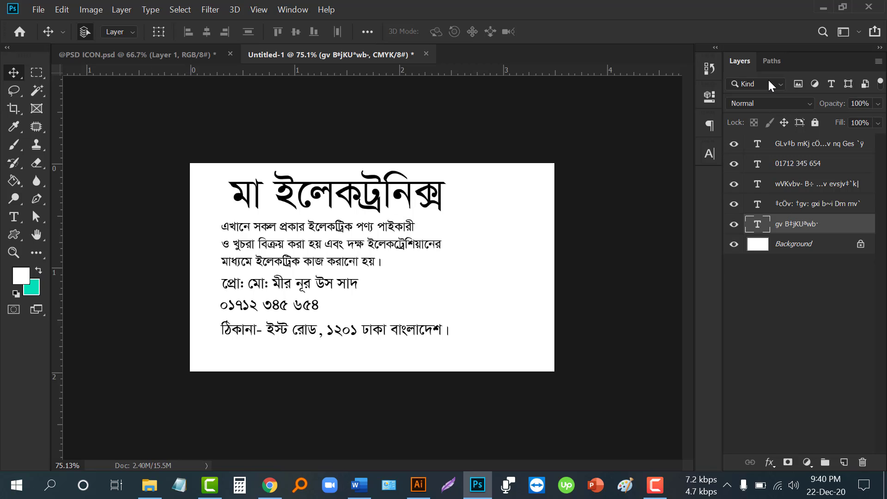
pyautogui.click(710, 159)
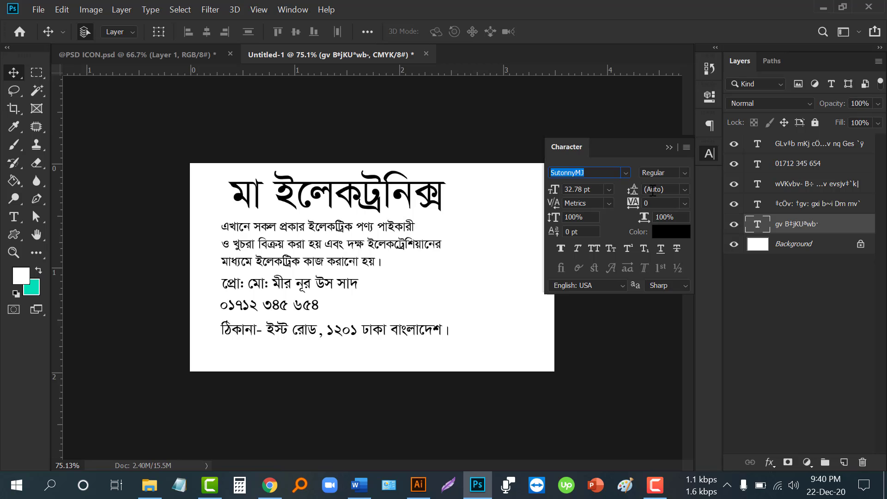
pyautogui.click(682, 173)
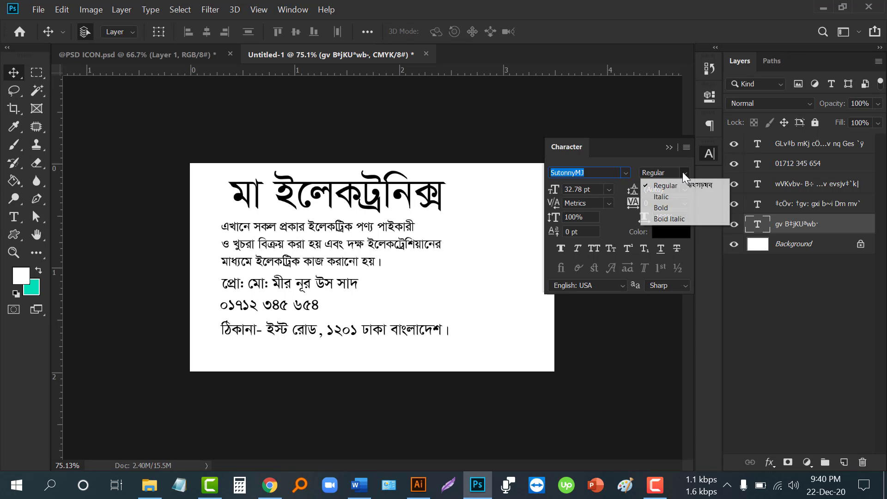
pyautogui.click(676, 212)
pyautogui.click(673, 148)
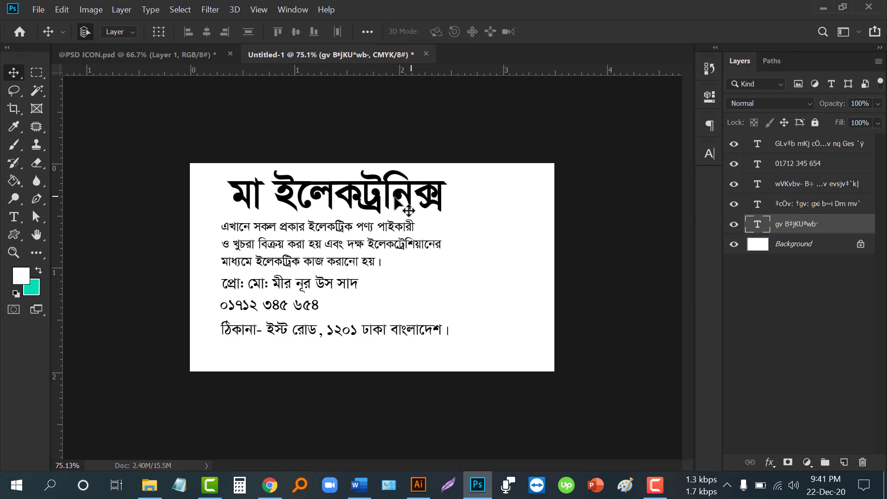
# - Scale the bold shop name down to about 67% and reposition it above the description
pyautogui.hotkey('ctrl', 't')
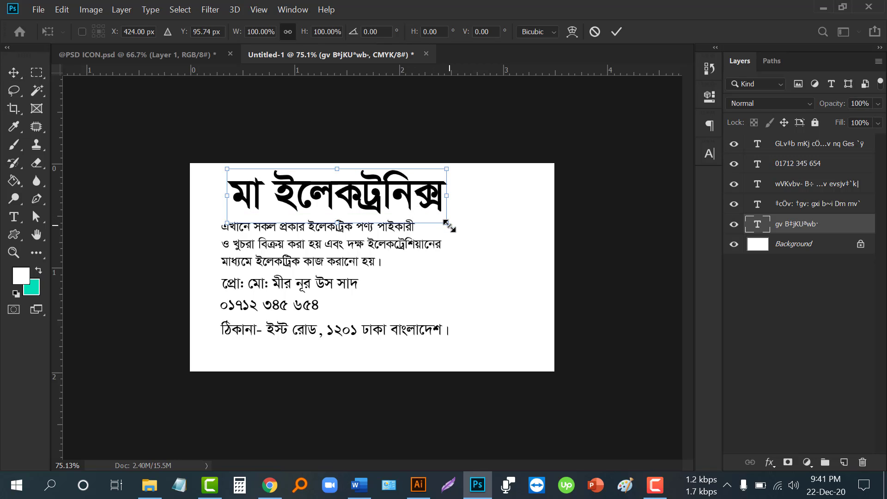
pyautogui.moveTo(447, 224); pyautogui.dragTo(375, 214)
pyautogui.moveTo(326, 193); pyautogui.dragTo(332, 208)
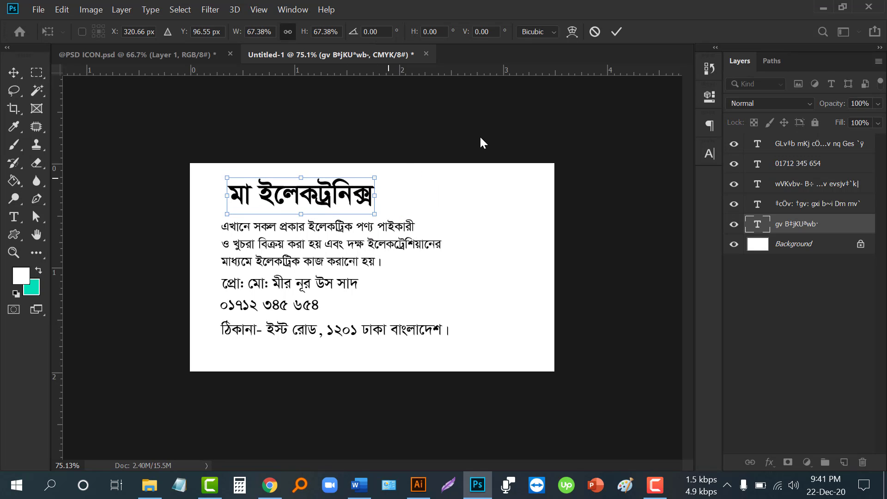
pyautogui.click(616, 31)
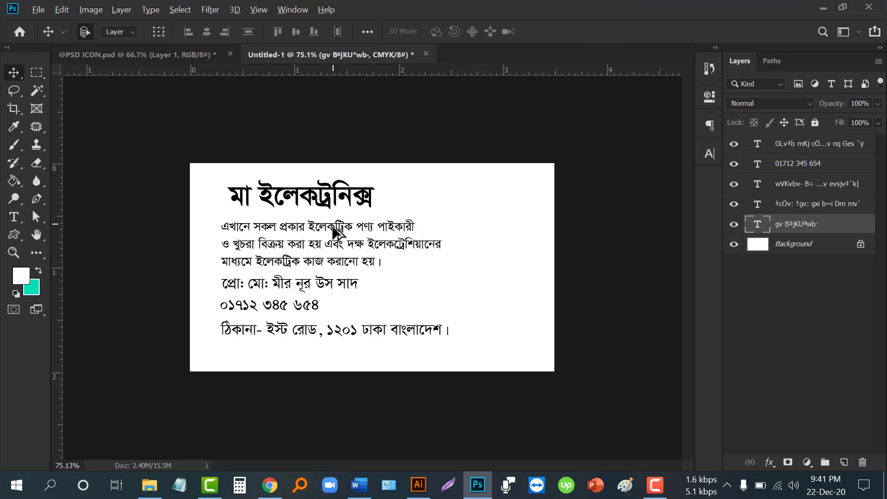
# - Try the Pen tool in Path mode, then undo the stray anchor above the card
pyautogui.scroll(-1, 332, 233)
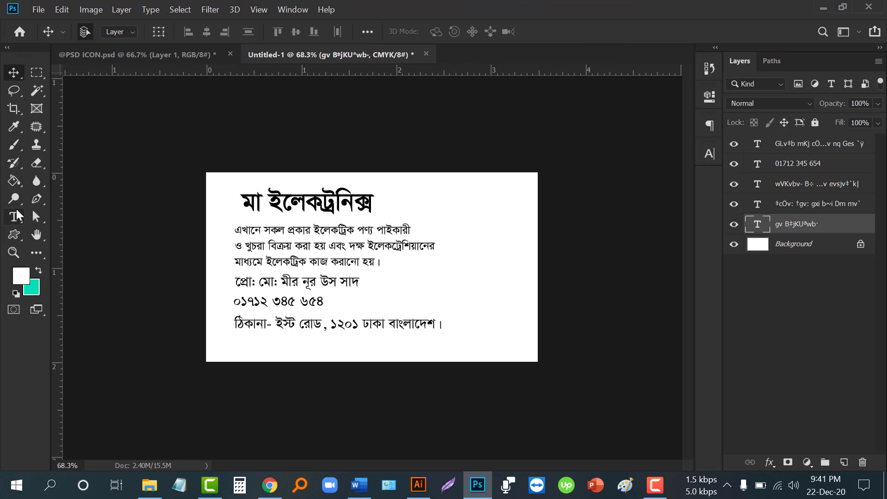
pyautogui.click(36, 203)
pyautogui.click(87, 201)
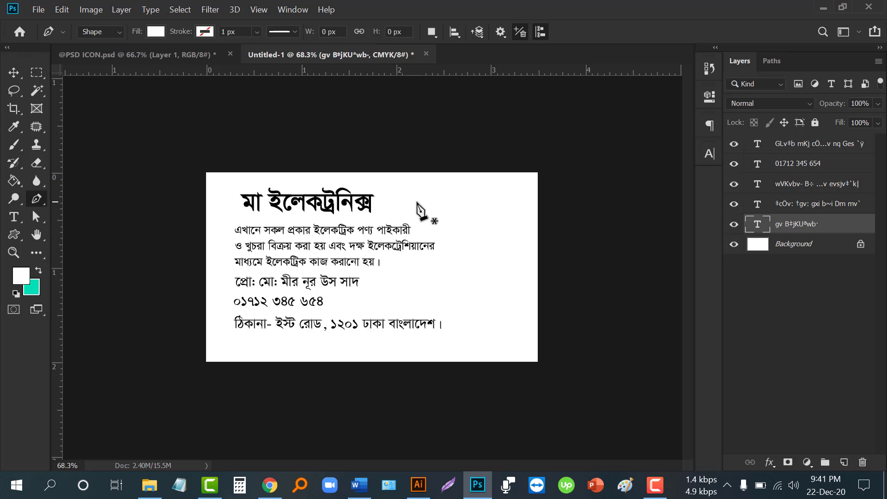
pyautogui.click(439, 165)
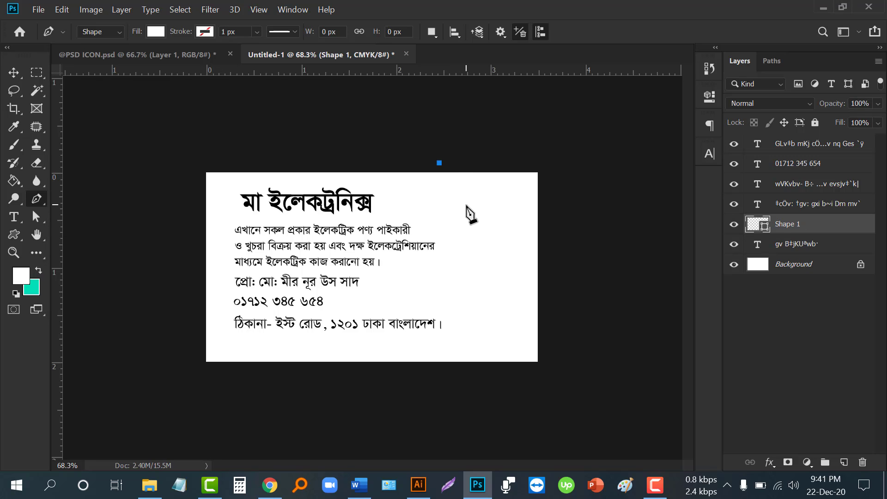
pyautogui.hotkey('ctrl', 'z')
pyautogui.press('v')
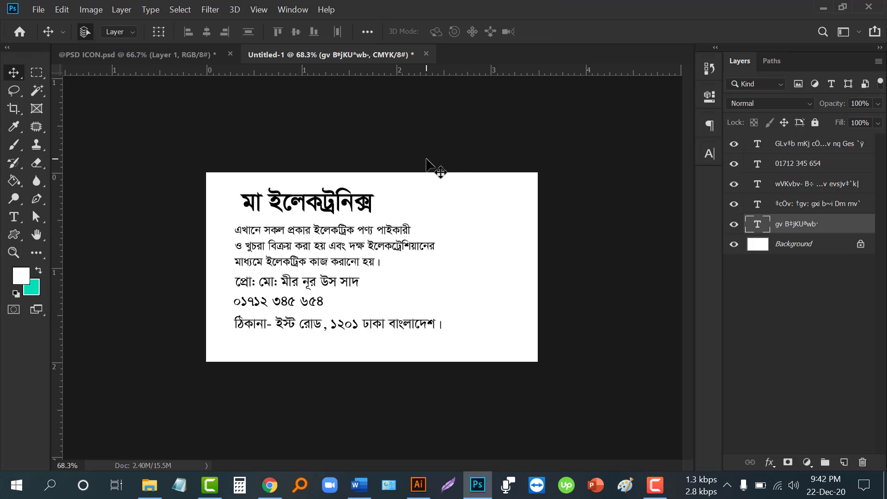
# - Draw a closed, curved Pen shape around the card's top-right corner in Shape mode
pyautogui.click(36, 198)
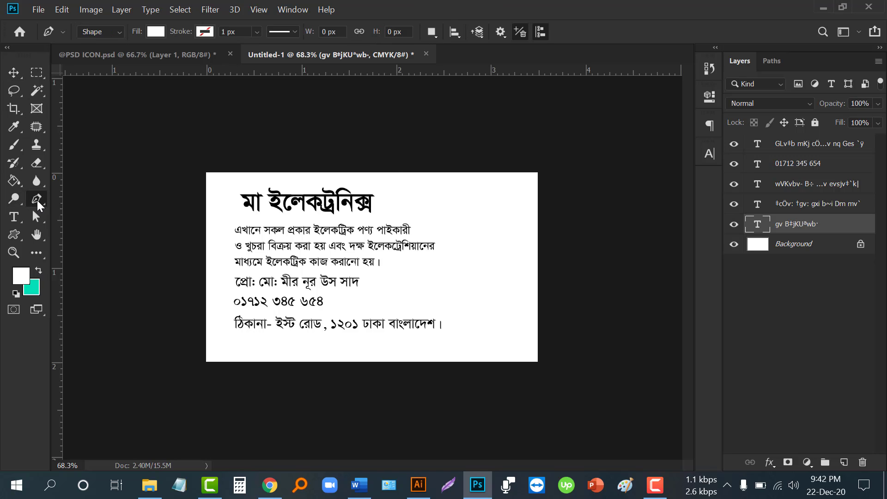
pyautogui.click(92, 200)
pyautogui.click(450, 155)
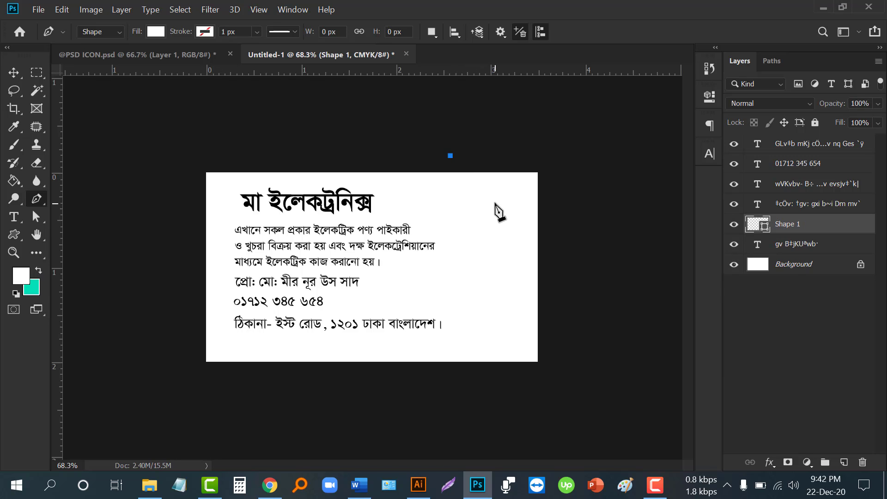
pyautogui.moveTo(493, 203); pyautogui.dragTo(538, 198)
pyautogui.moveTo(529, 229); pyautogui.dragTo(547, 235)
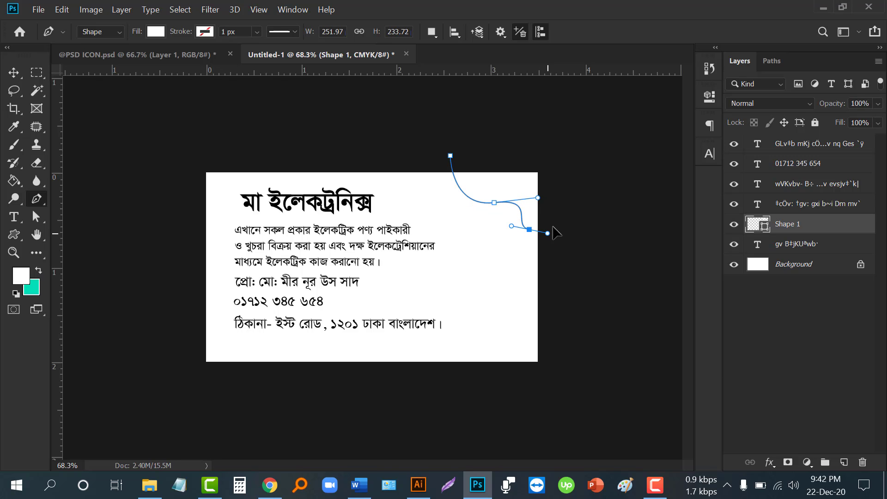
pyautogui.click(564, 212)
pyautogui.click(558, 149)
pyautogui.click(507, 142)
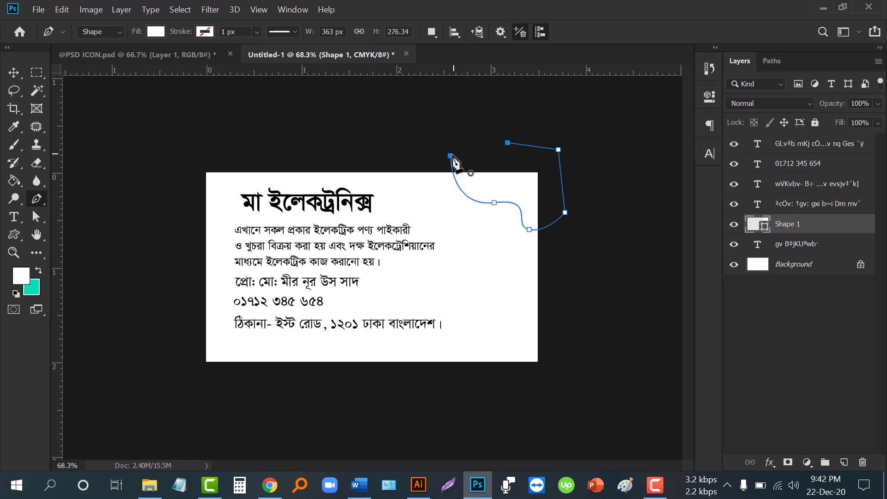
pyautogui.click(451, 156)
pyautogui.click(14, 73)
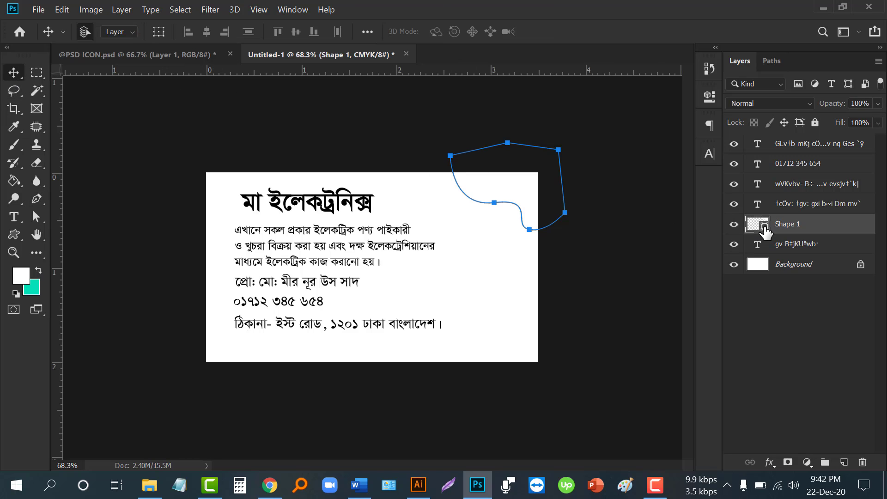
# - Fill the Shape 1 corner with bright orange fd840e
pyautogui.doubleClick(763, 227)
pyautogui.moveTo(705, 245); pyautogui.dragTo(701, 296)
pyautogui.moveTo(656, 238); pyautogui.dragTo(678, 247)
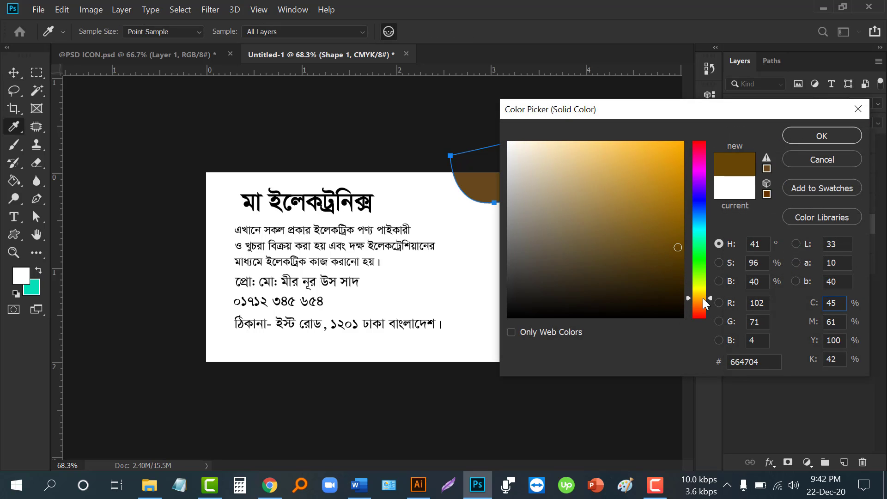
pyautogui.moveTo(703, 298); pyautogui.dragTo(702, 303)
pyautogui.moveTo(651, 199); pyautogui.dragTo(674, 143)
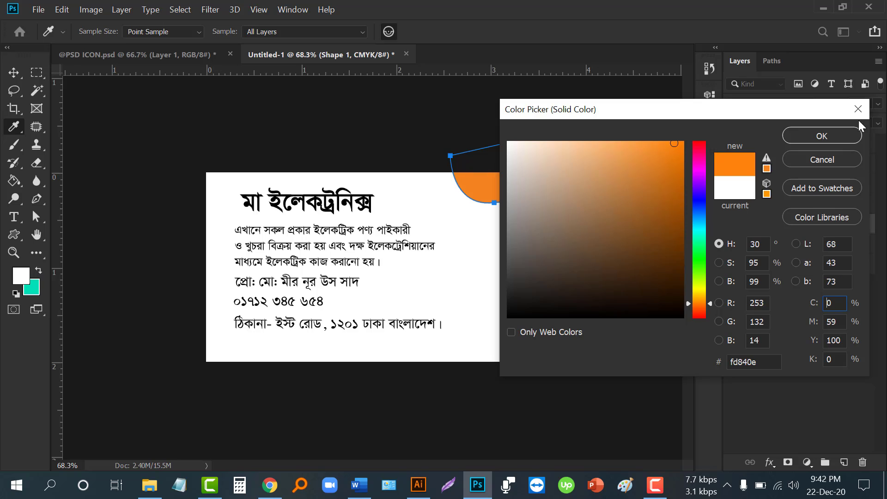
pyautogui.click(850, 137)
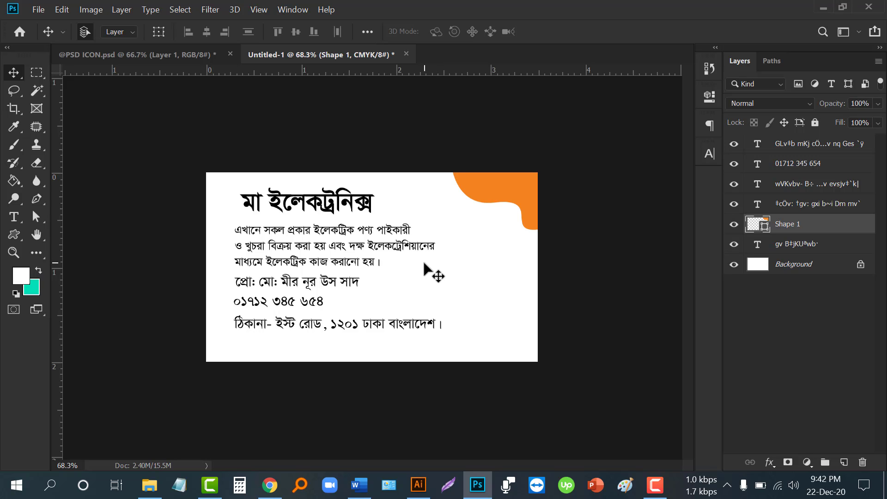
pyautogui.moveTo(18, 234); pyautogui.dragTo(75, 238)
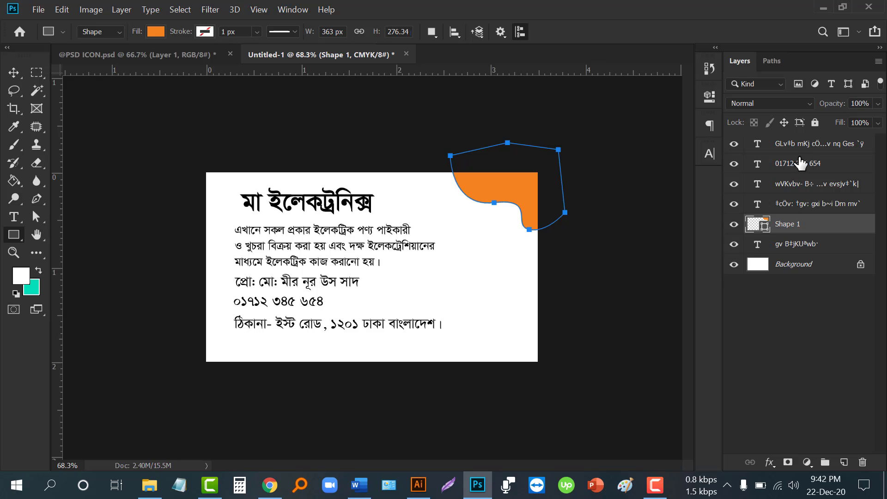
# - Draw a wide rectangle along the card's bottom edge, filled with the corner's orange
pyautogui.click(790, 147)
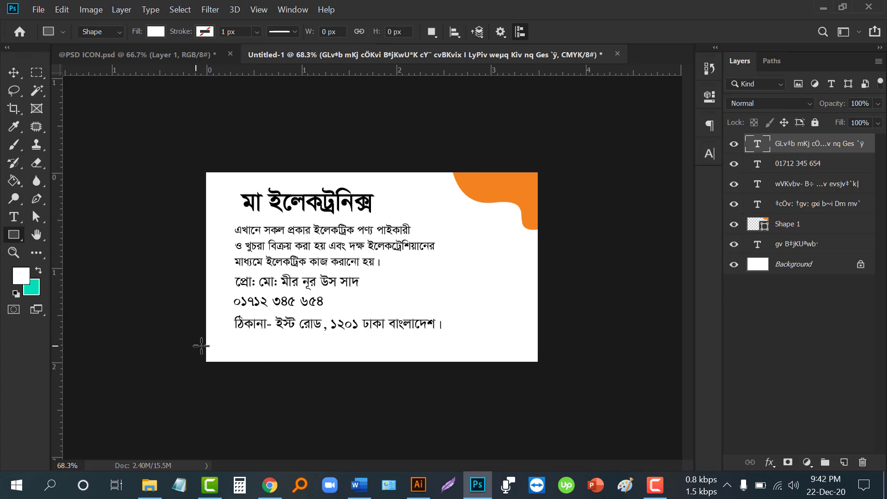
pyautogui.moveTo(216, 346); pyautogui.dragTo(547, 374)
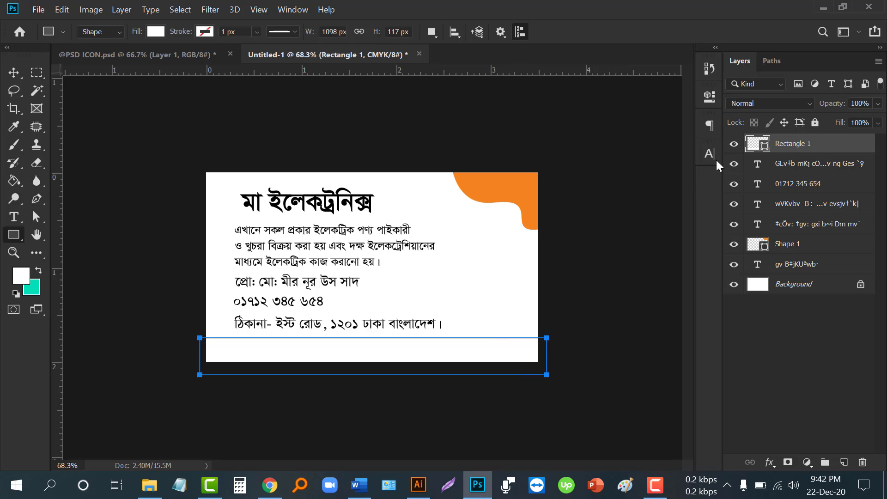
pyautogui.click(491, 185)
pyautogui.click(847, 135)
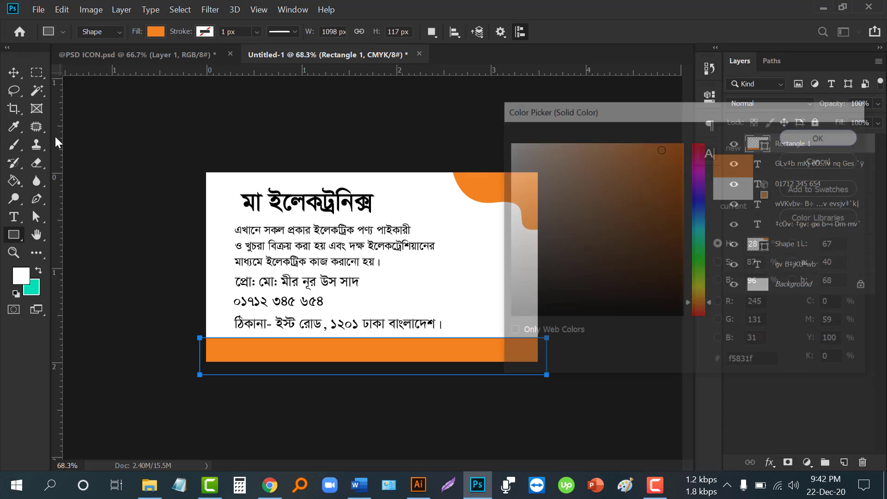
# - Nudge the description paragraph slightly up and to the right
pyautogui.click(14, 73)
pyautogui.scroll(2, 245, 219)
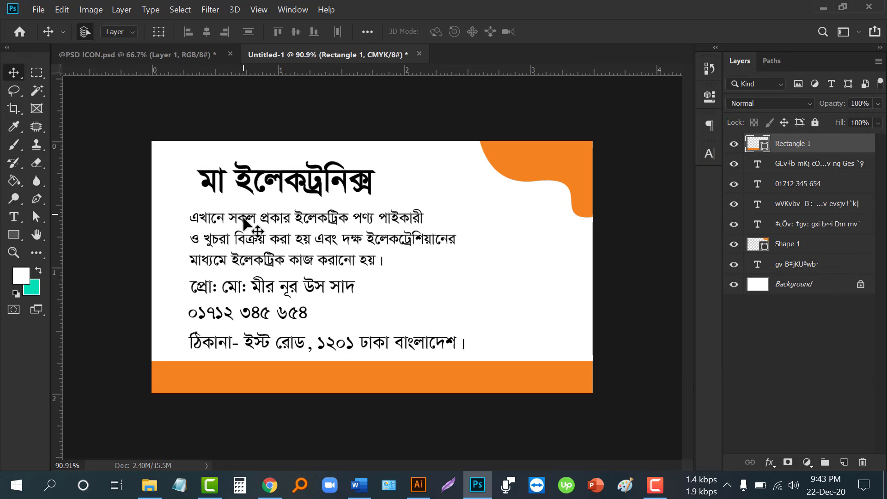
pyautogui.moveTo(244, 221)
pyautogui.mouseDown()
pyautogui.moveTo(233, 206)
pyautogui.moveTo(251, 216)
pyautogui.mouseUp()
# - Give the description paragraph 8 pt font size and 9 pt leading in the Character panel
pyautogui.click(709, 155)
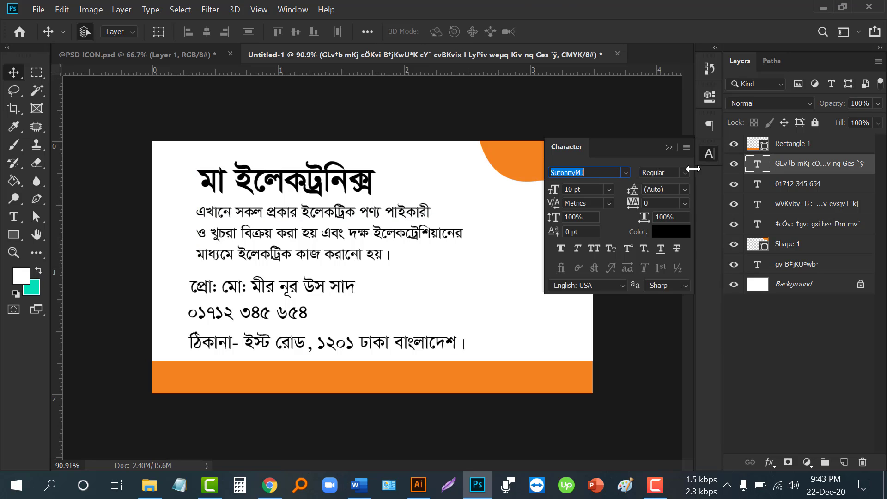
pyautogui.moveTo(633, 194); pyautogui.dragTo(623, 189)
pyautogui.click(672, 190)
pyautogui.write('9')
pyautogui.press('Return')
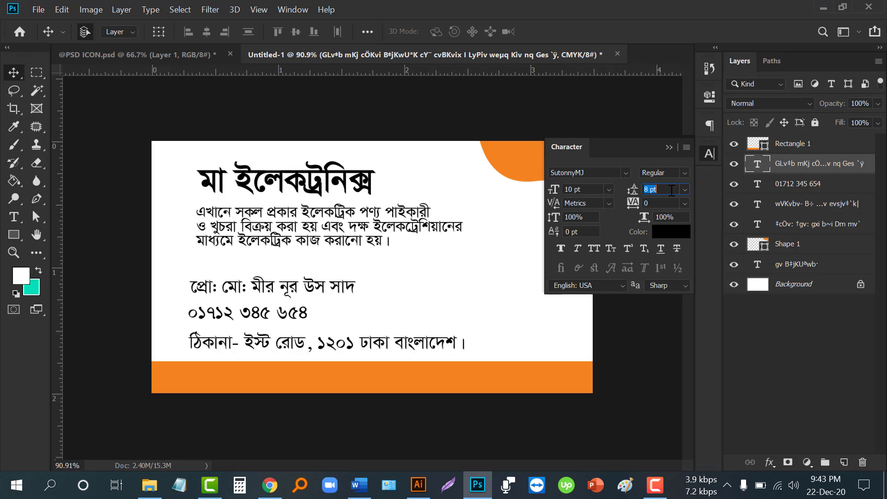
pyautogui.click(580, 190)
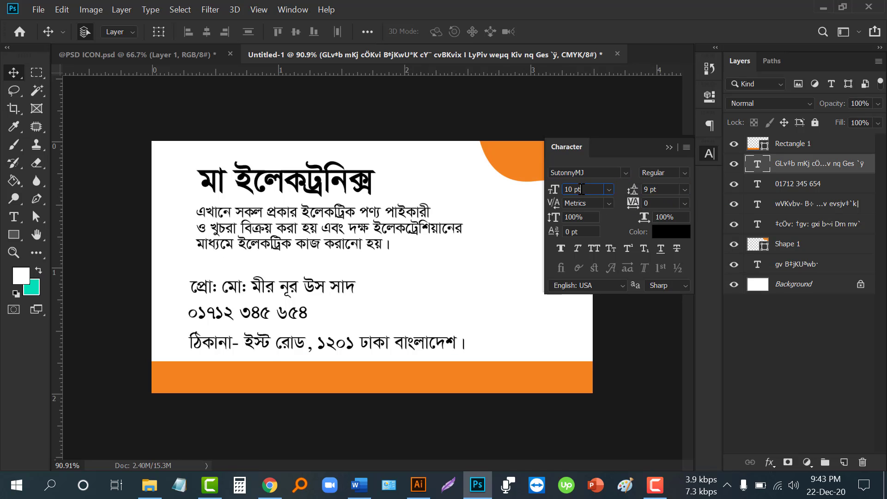
pyautogui.write('8')
pyautogui.press('Return')
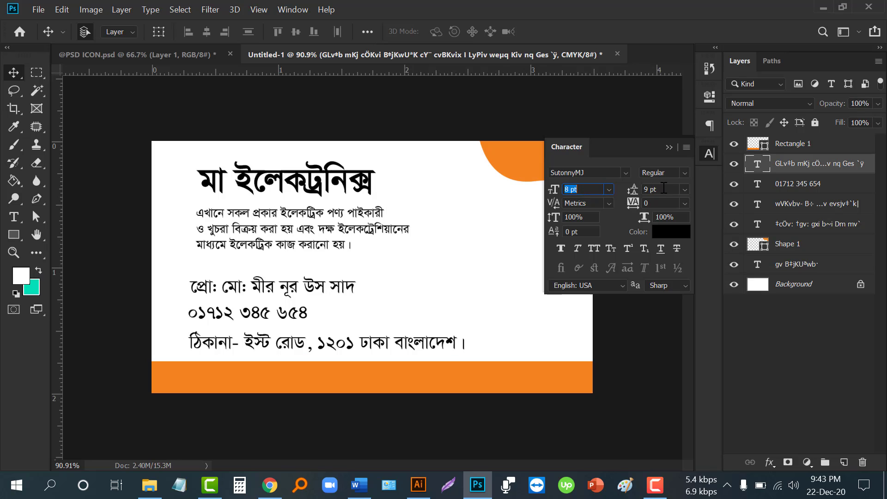
pyautogui.press('Return')
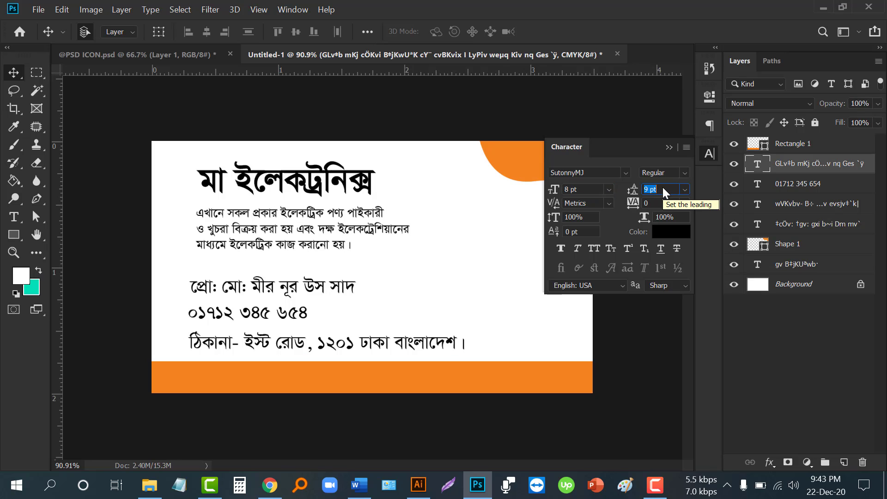
pyautogui.click(669, 147)
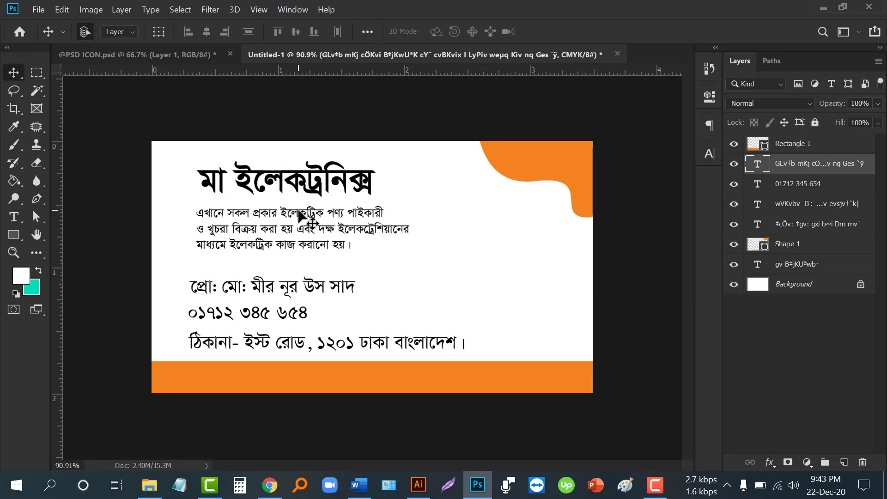
# - Rewrap the description paragraph into two lines, breaking after করা
pyautogui.click(14, 217)
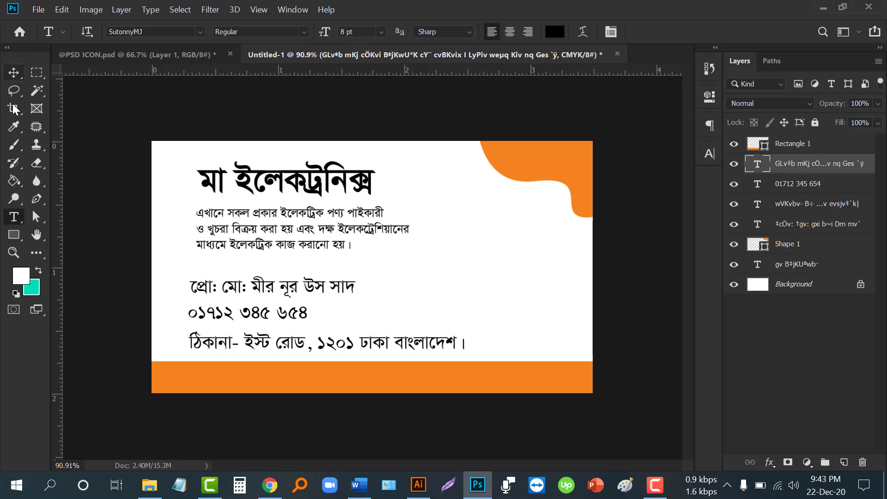
pyautogui.click(211, 228)
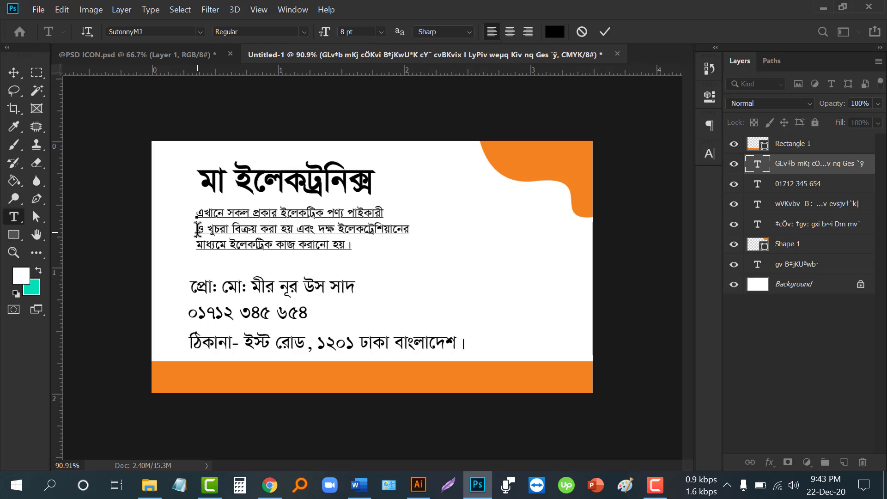
pyautogui.press('BackSpace')
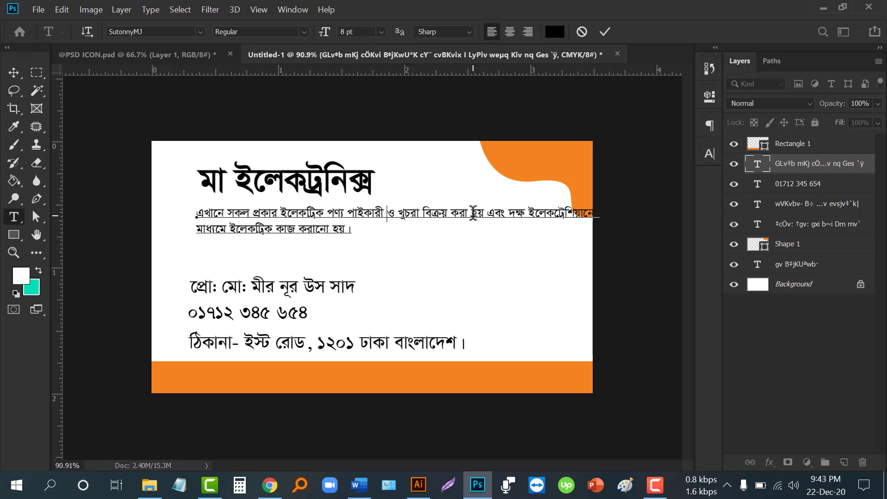
pyautogui.press('Return')
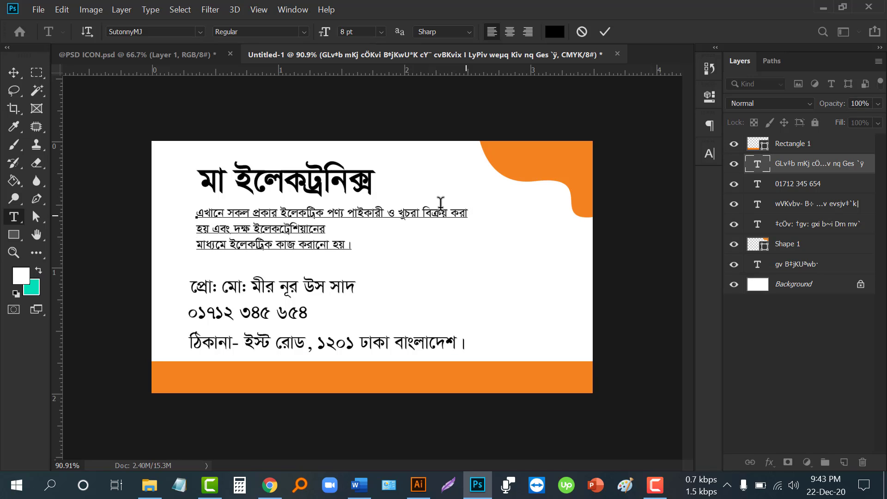
pyautogui.press('BackSpace')
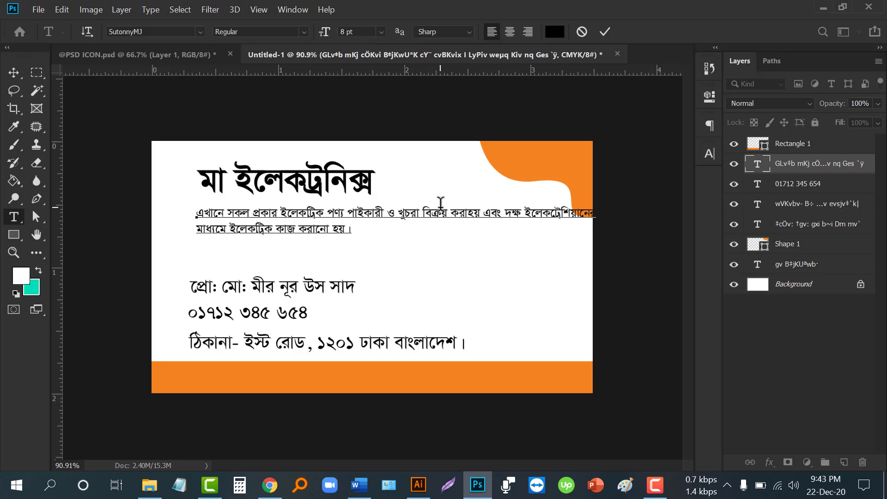
pyautogui.press('Return')
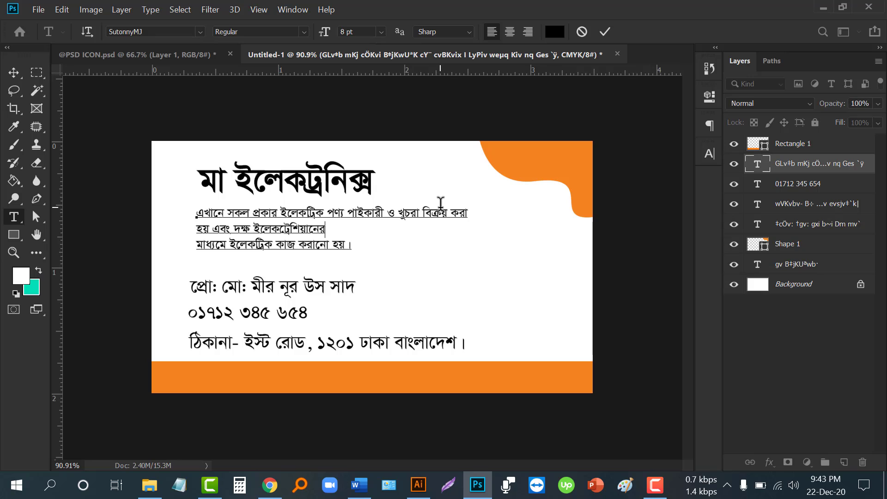
pyautogui.press('Delete')
# - Move the proprietor and phone number lines up beneath the description
pyautogui.click(14, 73)
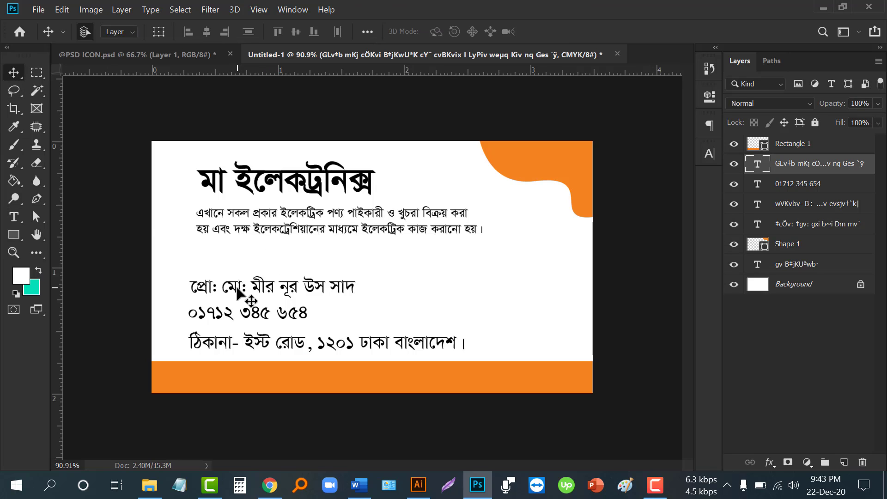
pyautogui.moveTo(235, 291); pyautogui.dragTo(235, 264)
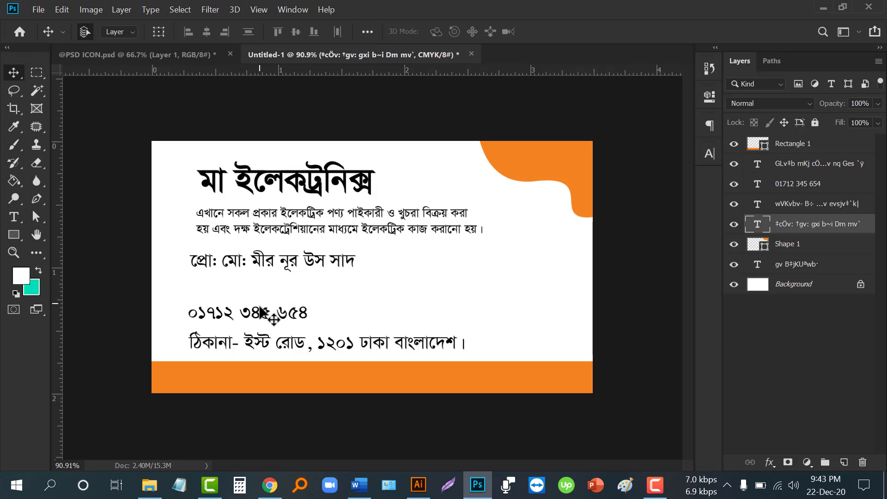
pyautogui.moveTo(257, 319); pyautogui.dragTo(257, 289)
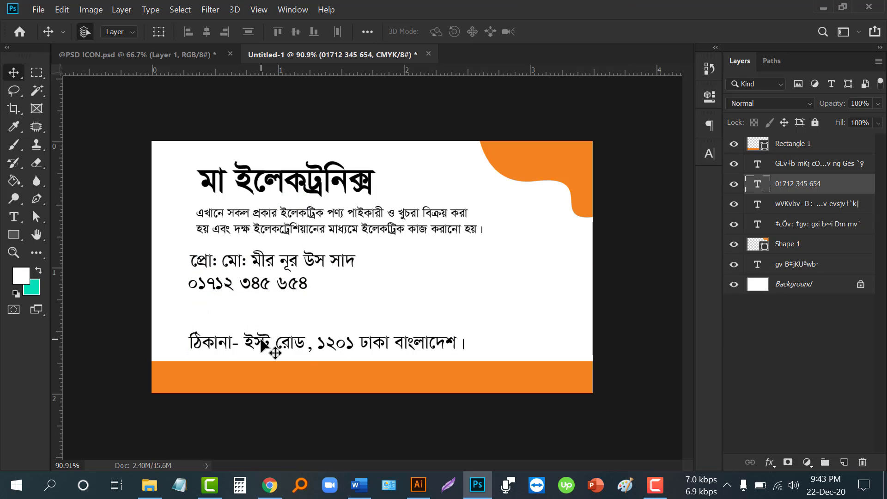
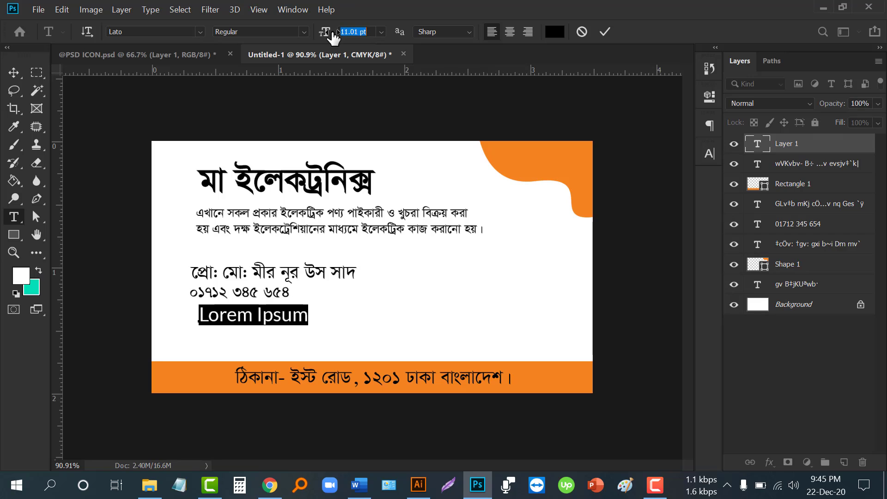
# - Replace the Lorem Ipsum placeholder with an 8 pt e-mail address, correcting its typo, and commit
pyautogui.scroll(-2, 374, 29)
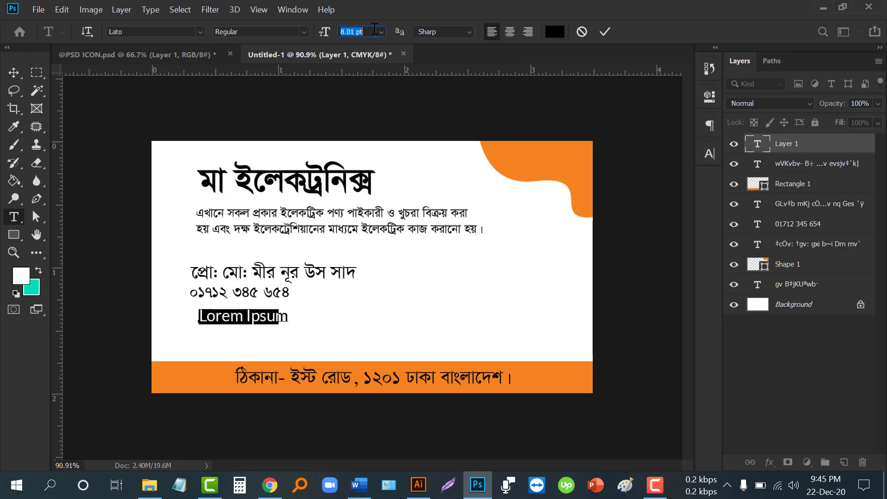
pyautogui.click(268, 312)
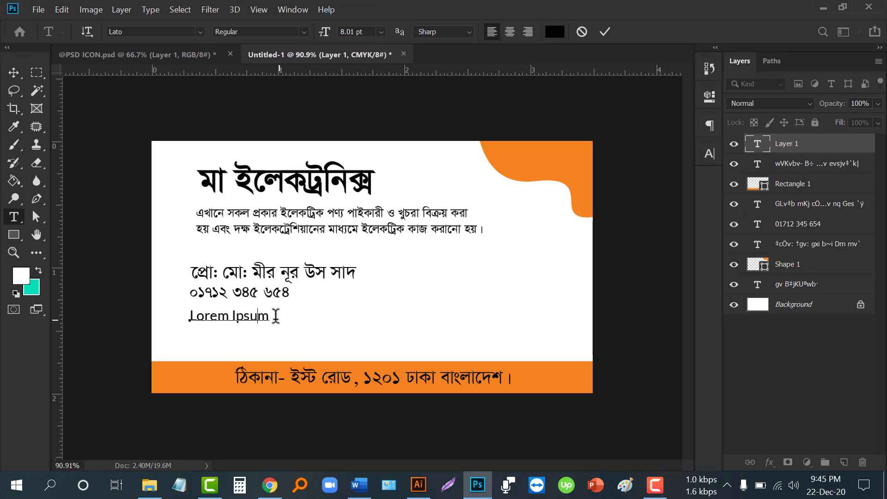
pyautogui.moveTo(271, 317); pyautogui.dragTo(176, 306)
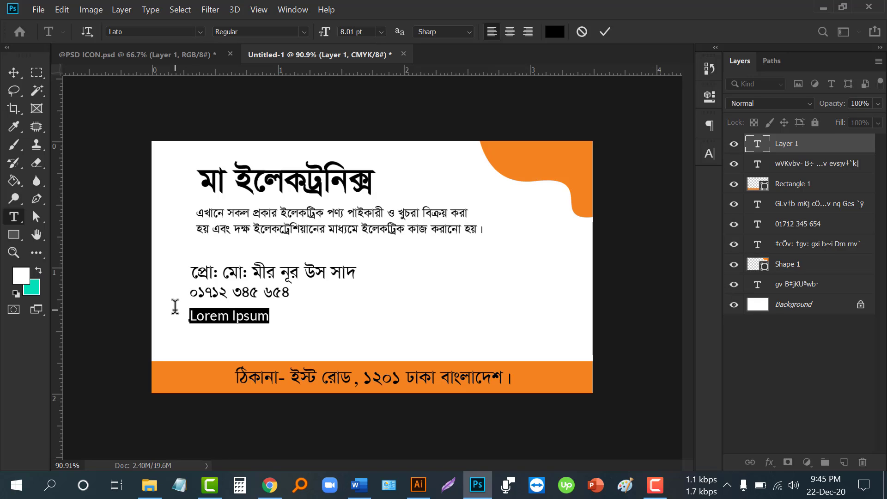
pyautogui.write('g')
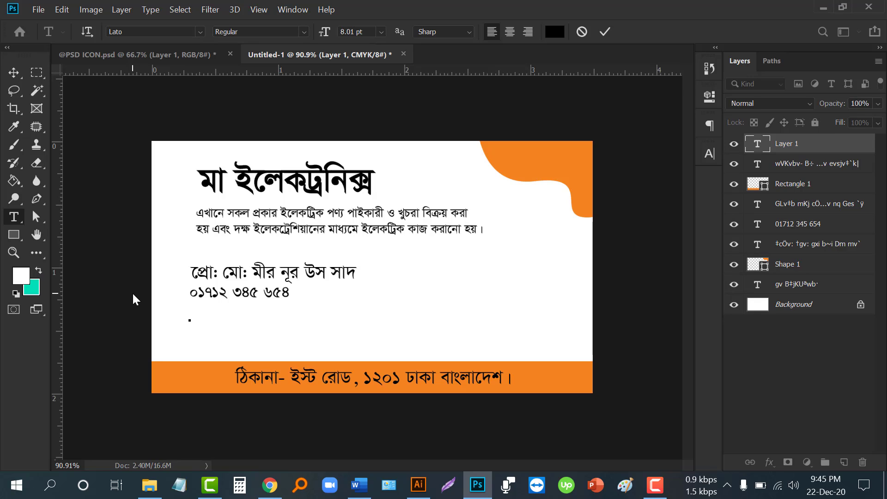
pyautogui.press('ctrl')
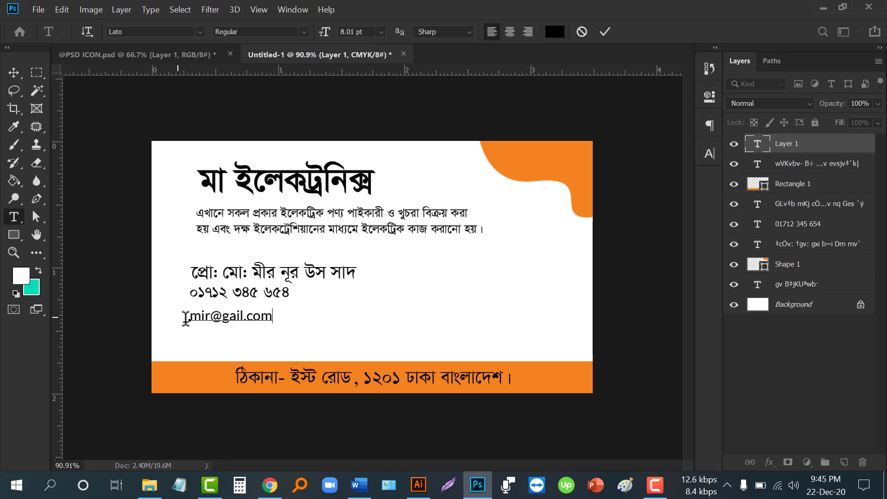
pyautogui.click(229, 318)
pyautogui.write('m')
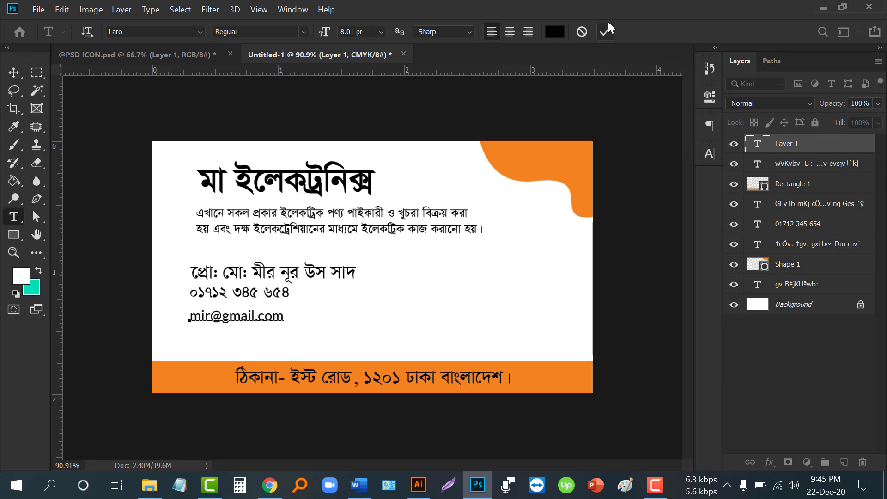
pyautogui.click(604, 32)
# - Duplicate the e-mail line below itself and change the copy to the website address
pyautogui.press('v')
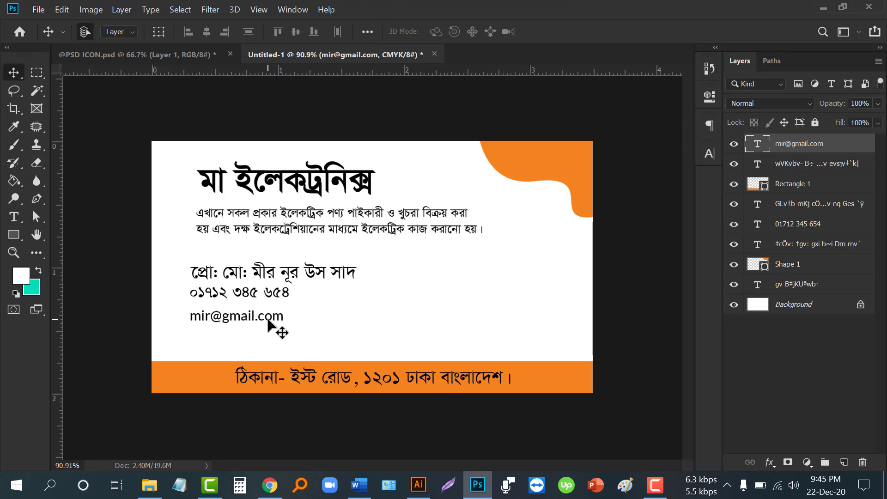
pyautogui.moveTo(273, 320); pyautogui.dragTo(267, 342)
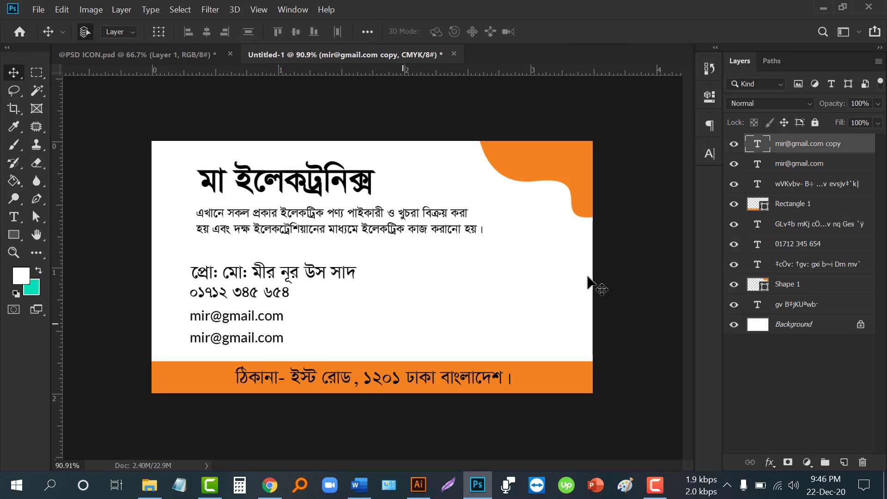
pyautogui.doubleClick(758, 146)
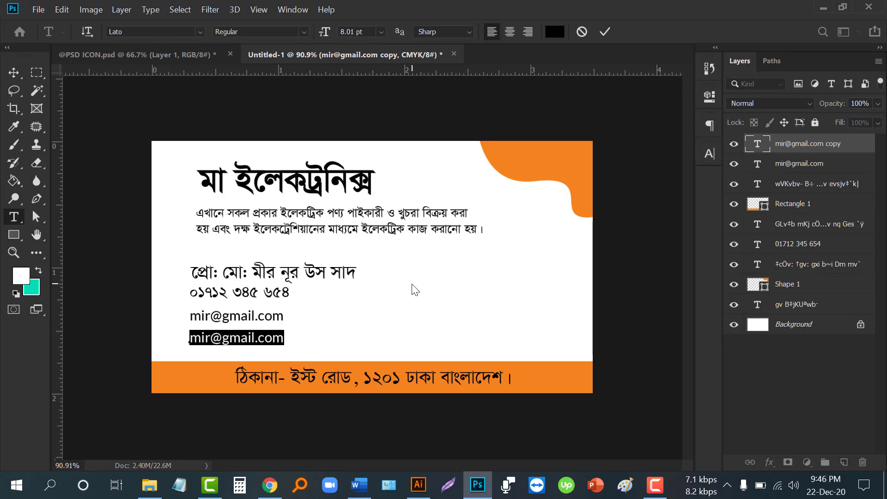
pyautogui.write('www.')
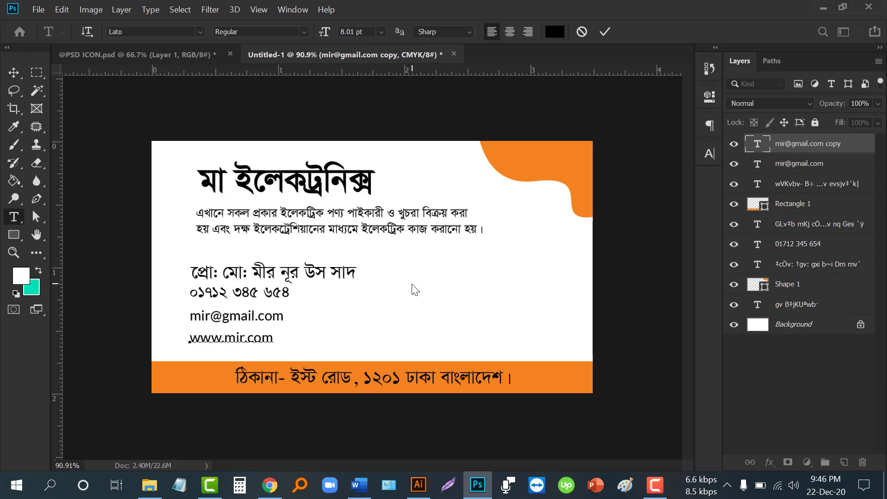
pyautogui.click(604, 31)
# - Tighten the e-mail/website spacing and shift the phone, e-mail and website lines right together
pyautogui.press('v')
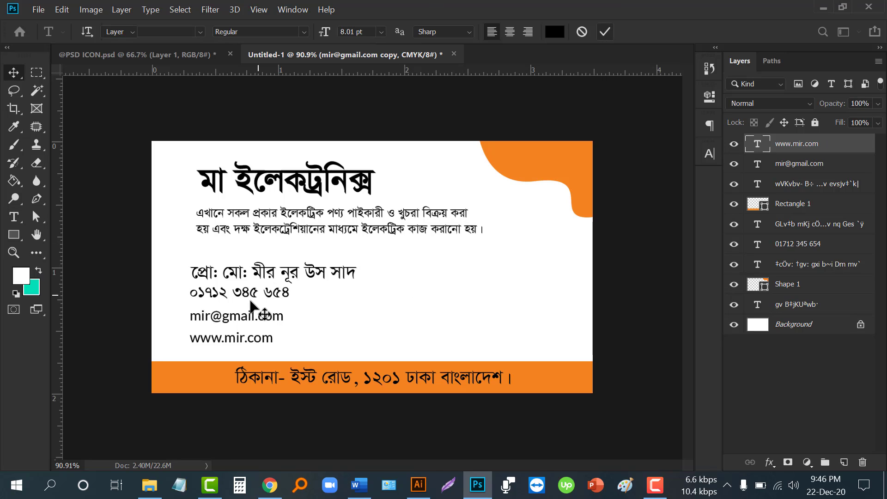
pyautogui.click(229, 320)
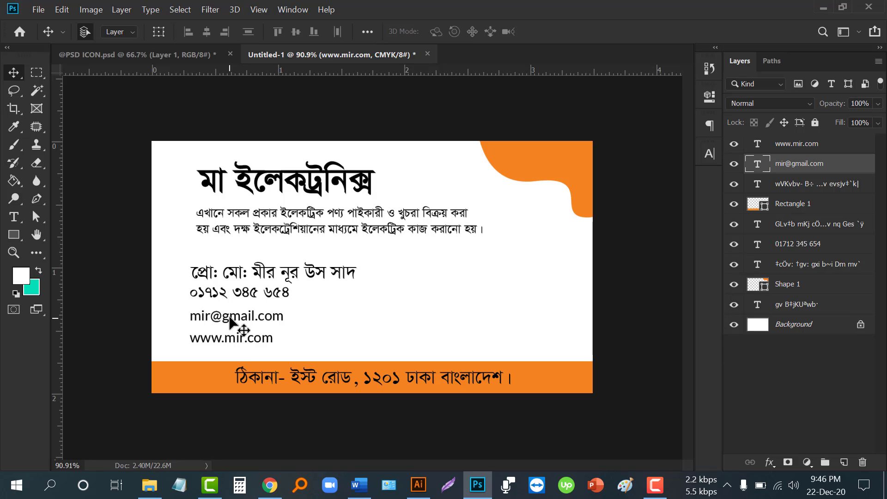
pyautogui.moveTo(234, 341); pyautogui.dragTo(231, 333)
pyautogui.click(170, 265)
pyautogui.moveTo(179, 293); pyautogui.dragTo(250, 324)
pyautogui.hotkey('ctrl', '+')
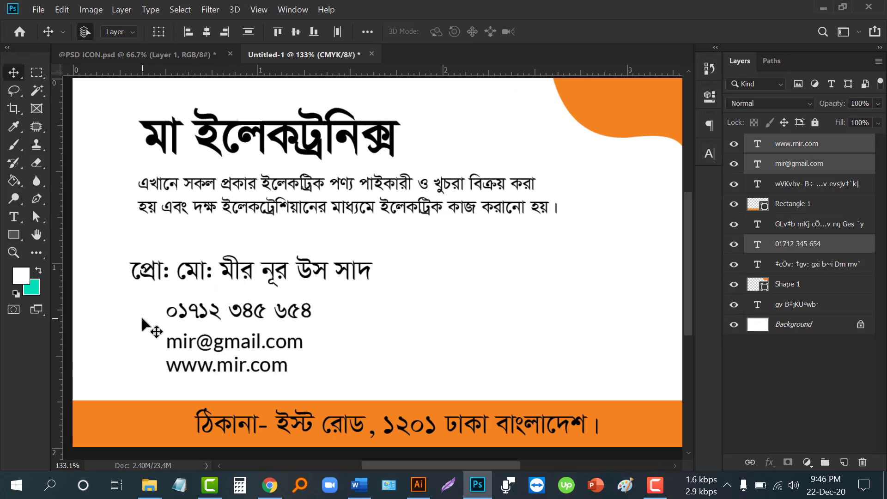
pyautogui.scroll(4, 141, 315)
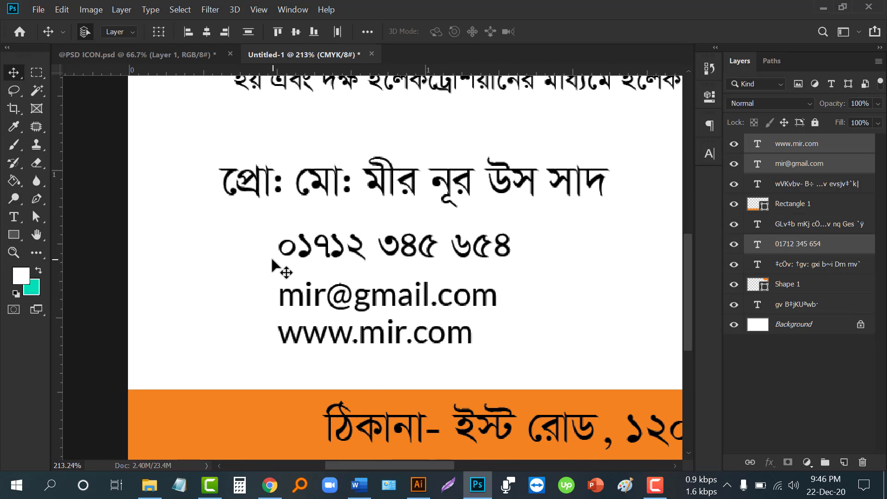
pyautogui.scroll(-2, 265, 255)
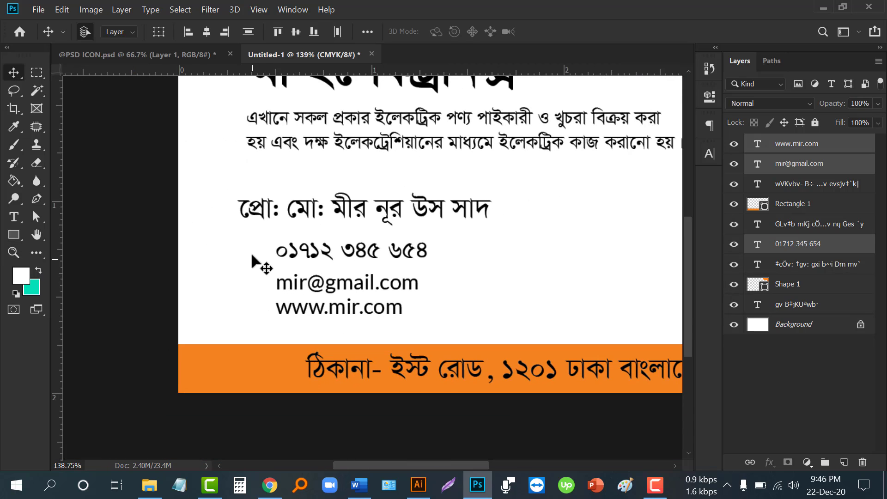
pyautogui.moveTo(278, 275); pyautogui.dragTo(274, 275)
pyautogui.moveTo(19, 228); pyautogui.dragTo(84, 255)
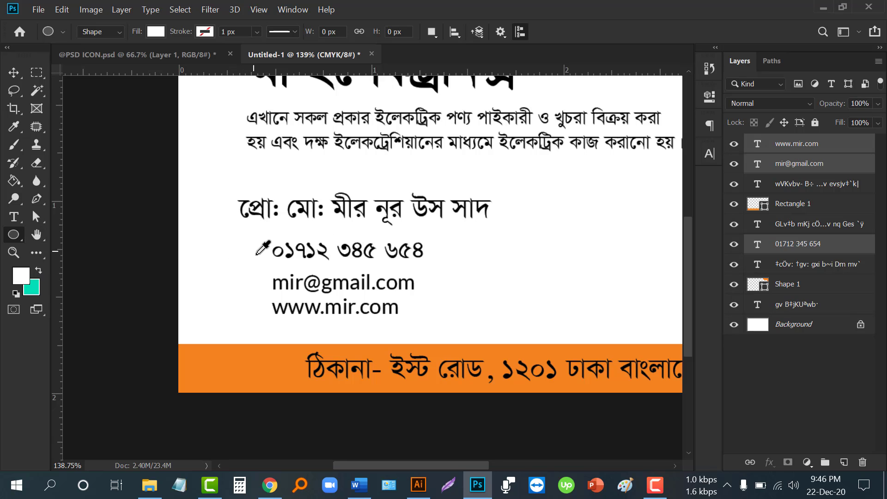
# - Draw a circle beside the phone number filled with the address bar's orange
pyautogui.moveTo(253, 256); pyautogui.dragTo(271, 274)
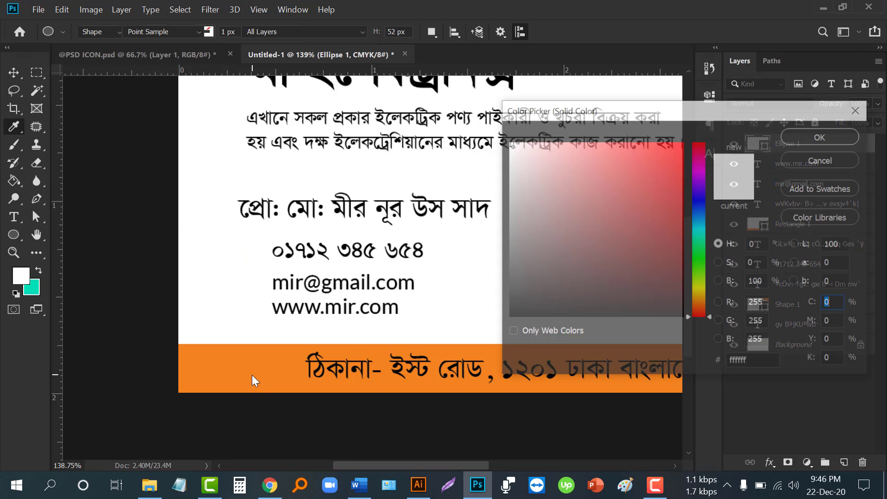
pyautogui.click(251, 375)
pyautogui.click(805, 131)
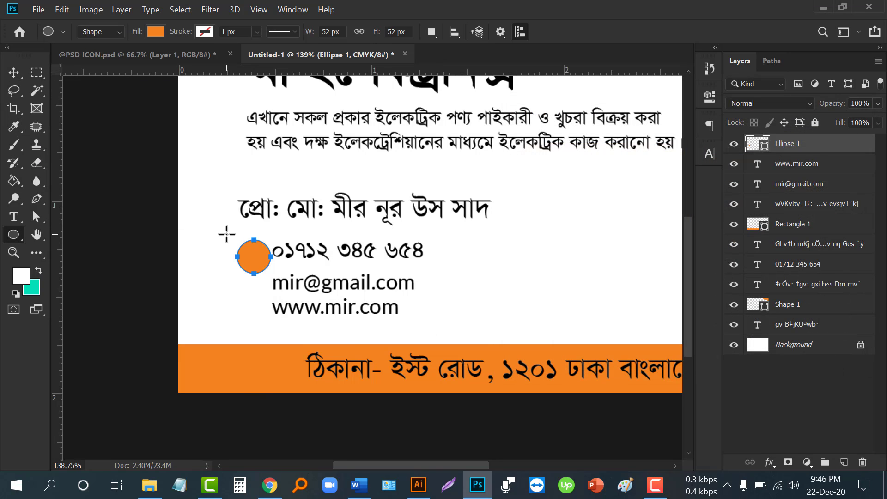
pyautogui.moveTo(252, 255); pyautogui.dragTo(245, 403)
pyautogui.scroll(1, 246, 251)
pyautogui.scroll(2, 245, 252)
# - Scale the three orange circles to 75% and move them up beside the contact lines
pyautogui.keyDown('ctrl'); pyautogui.keyDown('shift'); pyautogui.click(257, 340); pyautogui.keyUp('shift'); pyautogui.keyUp('ctrl')
pyautogui.keyDown('ctrl'); pyautogui.keyDown('shift'); pyautogui.click(253, 259); pyautogui.keyUp('shift'); pyautogui.keyUp('ctrl')
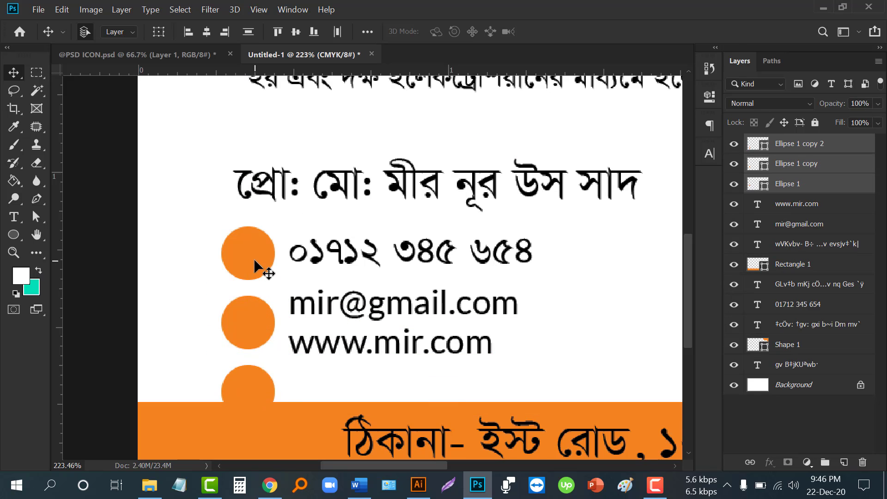
pyautogui.hotkey('ctrl', 't')
pyautogui.moveTo(273, 418); pyautogui.dragTo(259, 396)
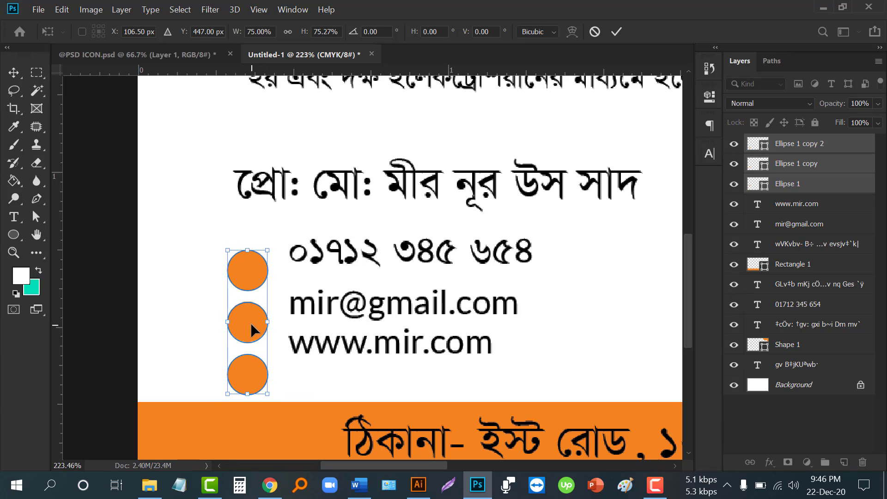
pyautogui.moveTo(251, 322); pyautogui.dragTo(252, 305)
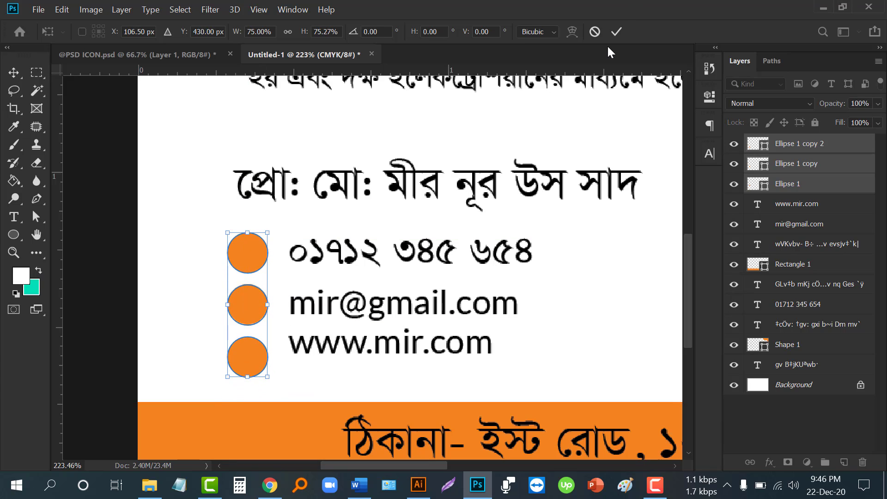
pyautogui.click(616, 31)
# - Align the phone, e-mail and website lines with their circles and lower the contact group slightly
pyautogui.click(316, 262)
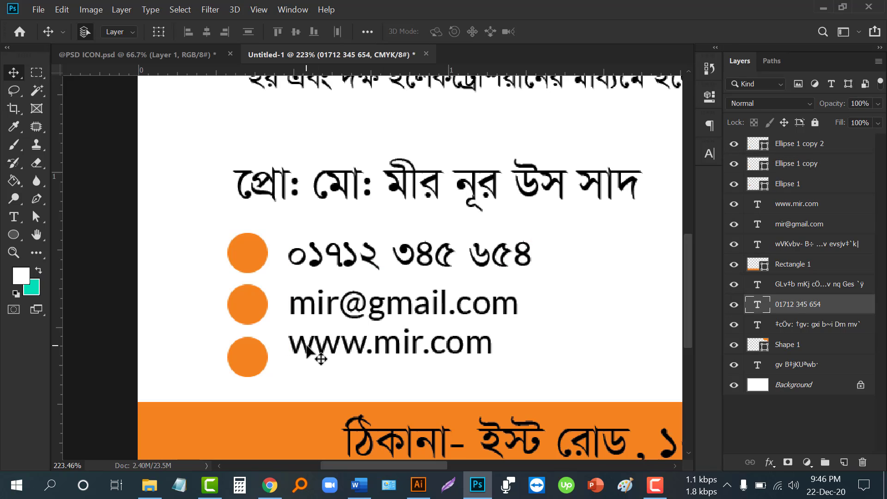
pyautogui.moveTo(307, 351); pyautogui.dragTo(308, 365)
pyautogui.moveTo(313, 317); pyautogui.dragTo(304, 316)
pyautogui.hotkey('ctrl', '0')
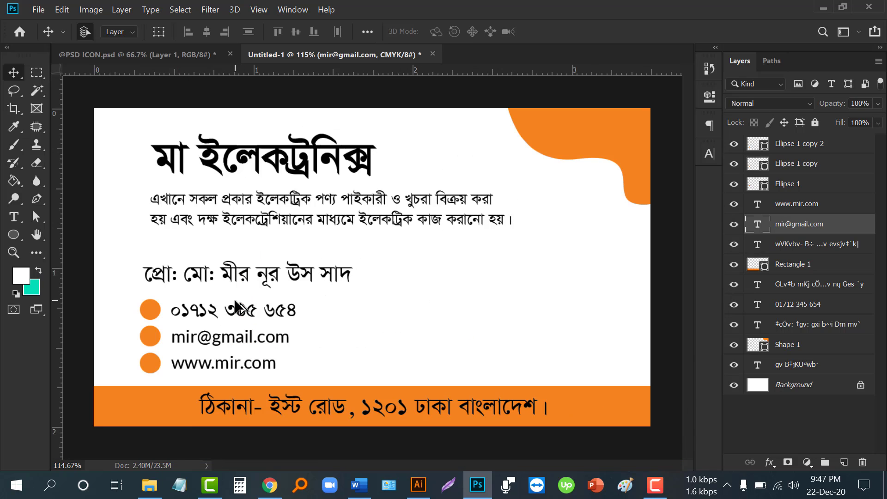
pyautogui.moveTo(123, 313); pyautogui.dragTo(192, 333)
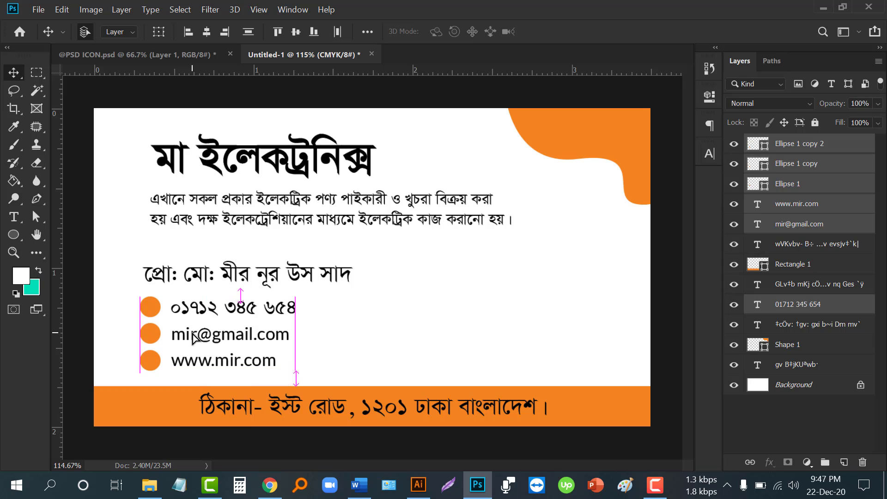
pyautogui.scroll(-2, 307, 296)
pyautogui.scroll(2, 170, 313)
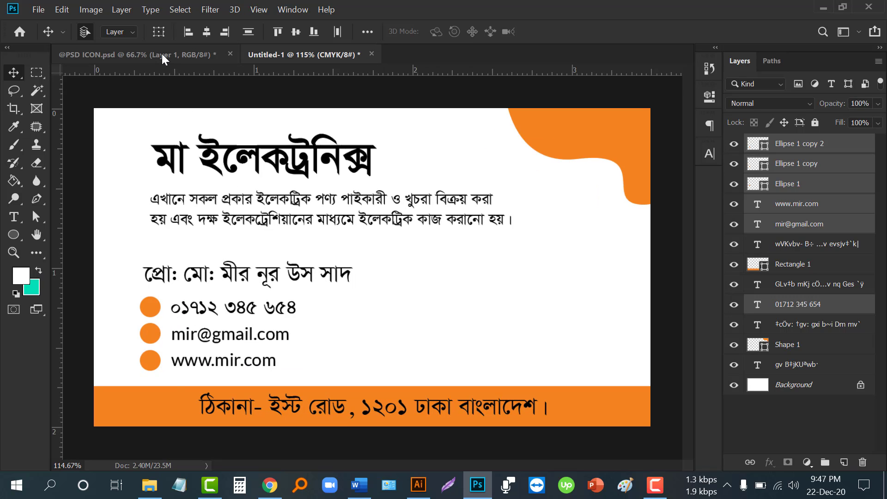
# - Copy the envelope, globe and phone icons from the icon document onto the business card
pyautogui.click(162, 54)
pyautogui.click(734, 148)
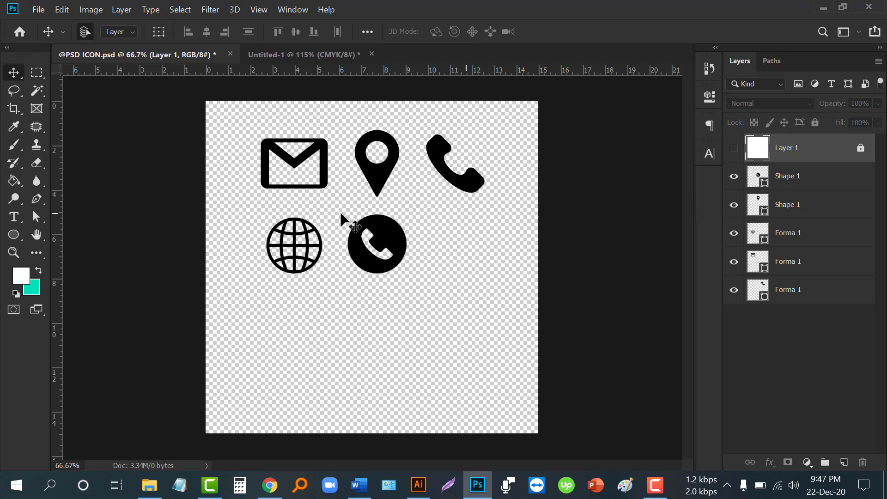
pyautogui.click(325, 171)
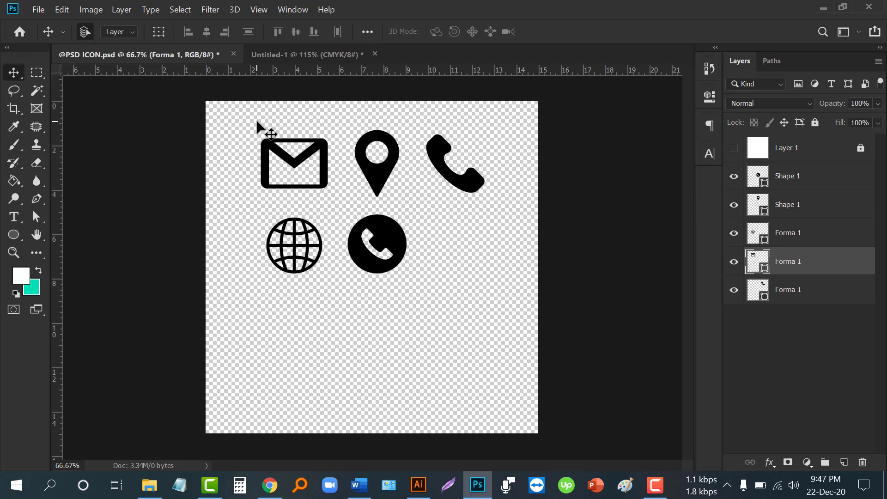
pyautogui.moveTo(257, 122); pyautogui.dragTo(503, 287)
pyautogui.click(425, 328)
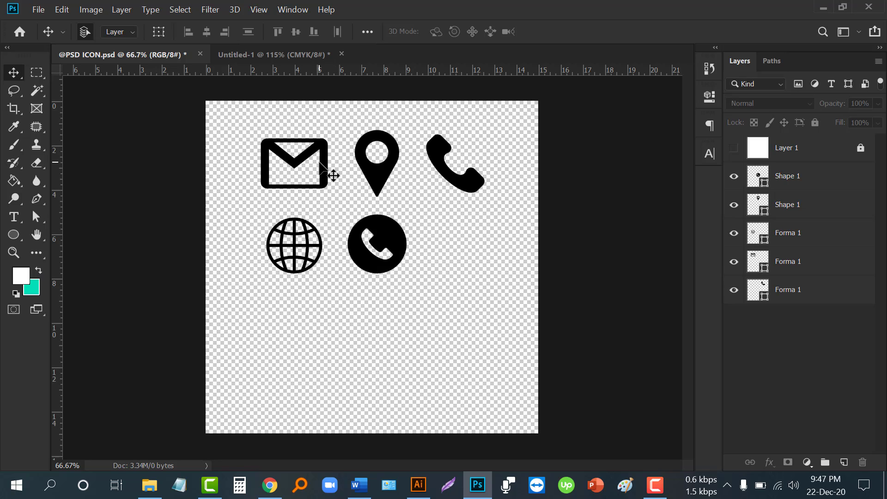
pyautogui.click(443, 159)
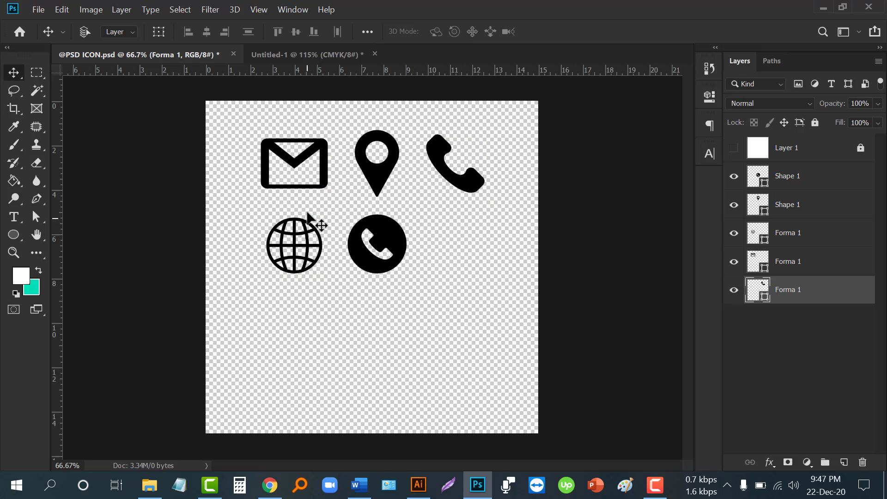
pyautogui.click(326, 168)
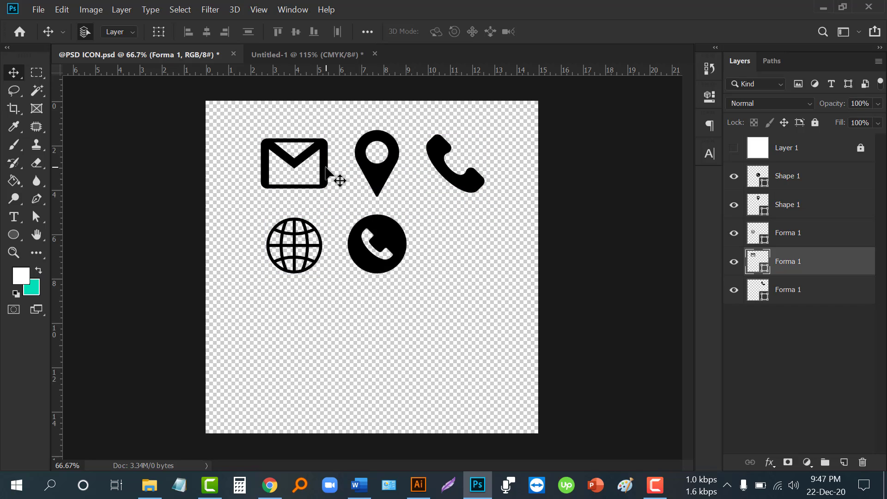
pyautogui.keyDown('shift'); pyautogui.click(308, 249); pyautogui.keyUp('shift')
pyautogui.keyDown('shift'); pyautogui.click(450, 174); pyautogui.keyUp('shift')
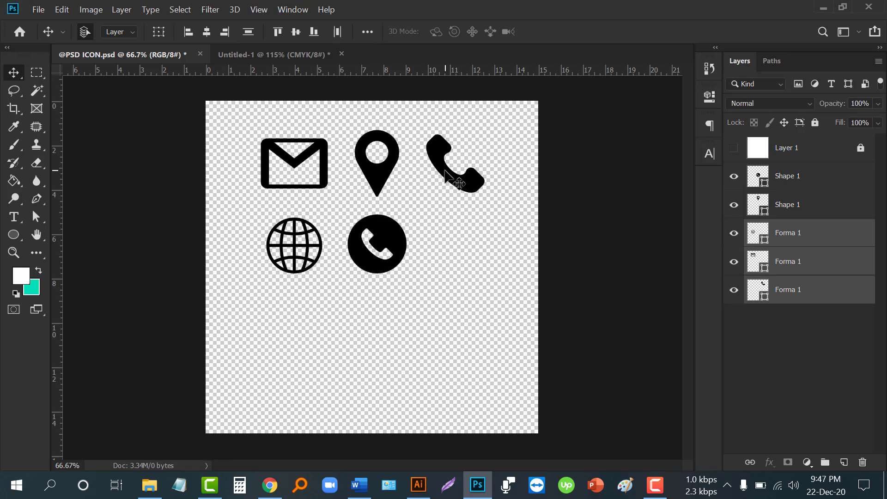
pyautogui.moveTo(459, 183); pyautogui.dragTo(551, 328)
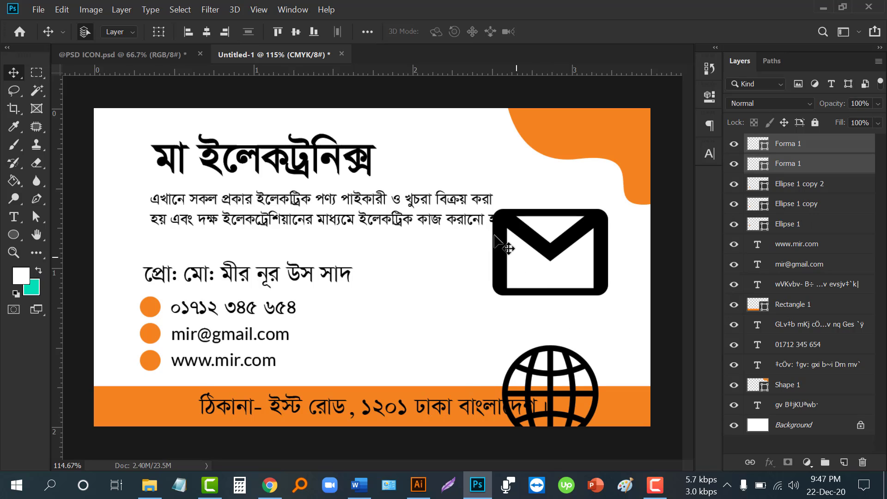
pyautogui.click(154, 55)
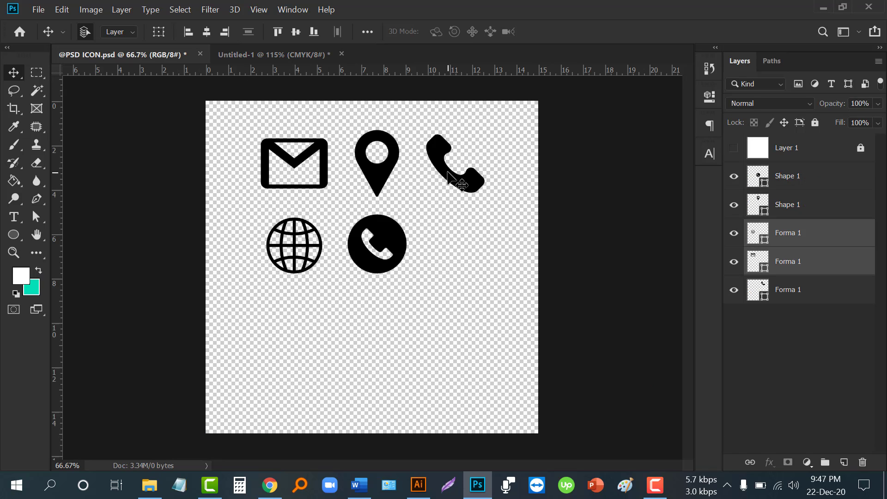
pyautogui.moveTo(448, 173); pyautogui.dragTo(443, 315)
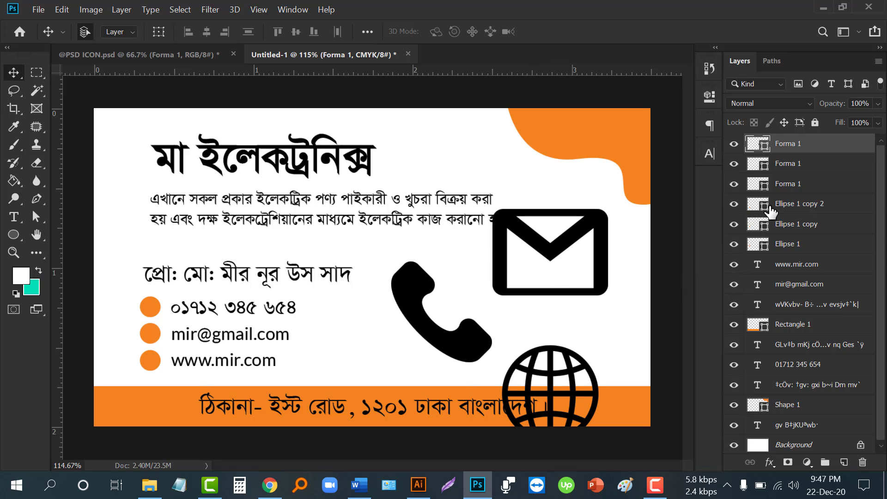
# - Scale the three icons together to about 25% and place them beside the phone number
pyautogui.keyDown('shift'); pyautogui.click(795, 191); pyautogui.keyUp('shift')
pyautogui.hotkey('ctrl', 't')
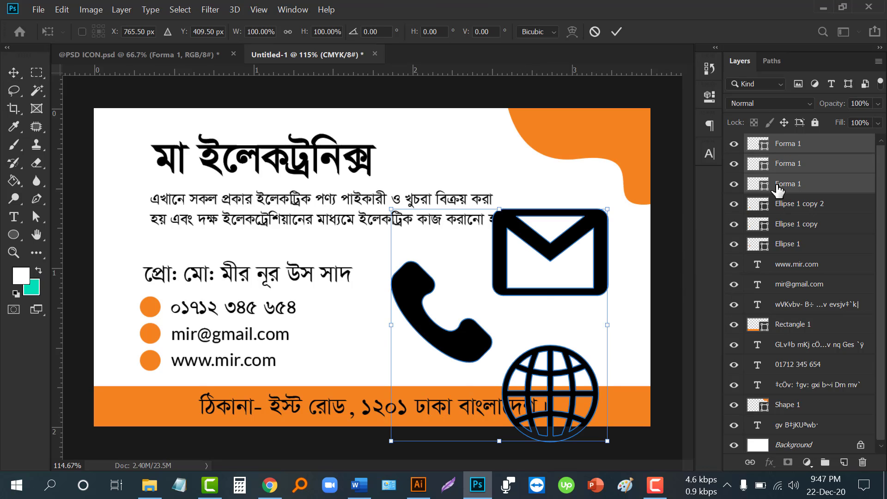
pyautogui.moveTo(391, 209); pyautogui.dragTo(483, 292)
pyautogui.moveTo(492, 324); pyautogui.dragTo(338, 322)
pyautogui.click(618, 31)
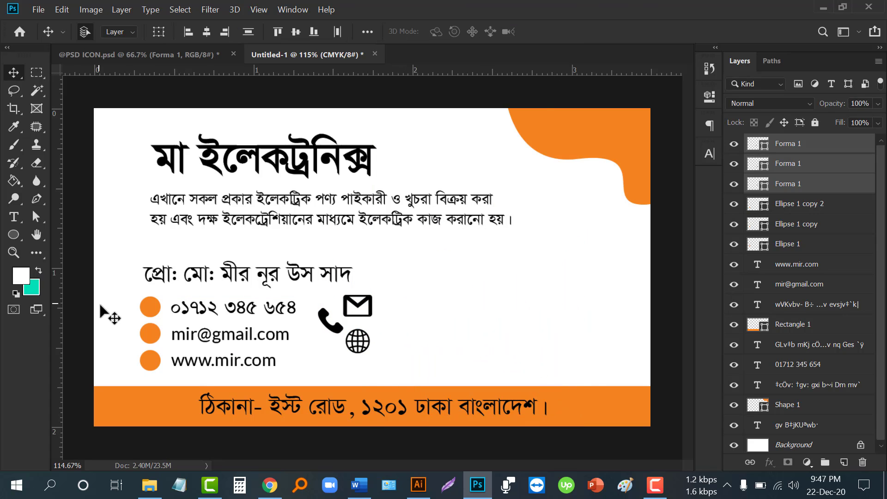
pyautogui.scroll(-2, 106, 309)
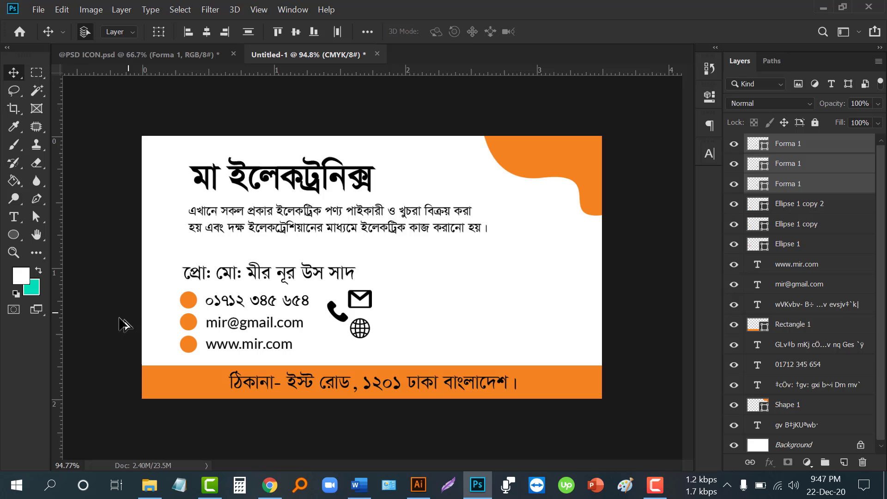
pyautogui.click(422, 319)
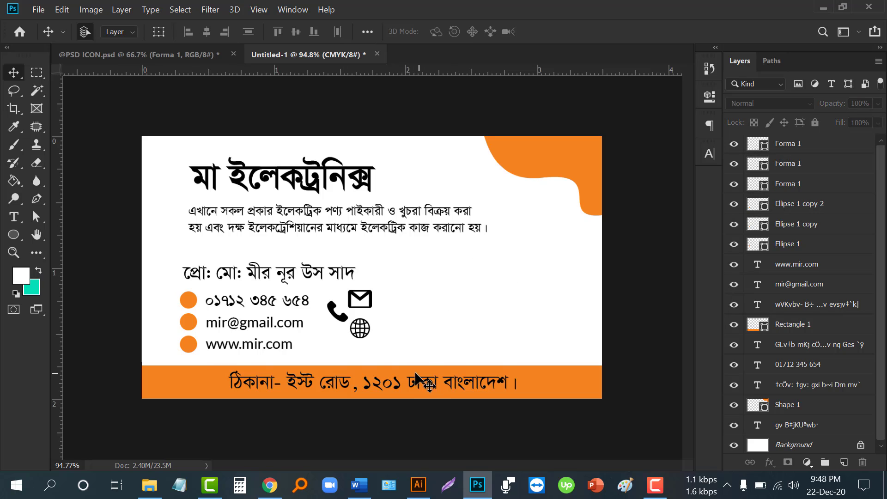
# - Place the l.jpg Electric Tech logo onto the card and move it to the right
pyautogui.click(151, 483)
pyautogui.moveTo(237, 99); pyautogui.dragTo(482, 316)
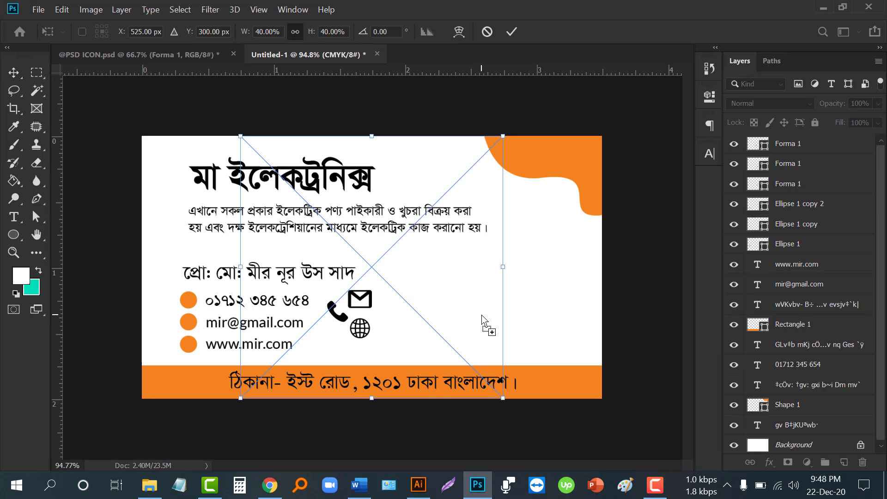
pyautogui.click(510, 30)
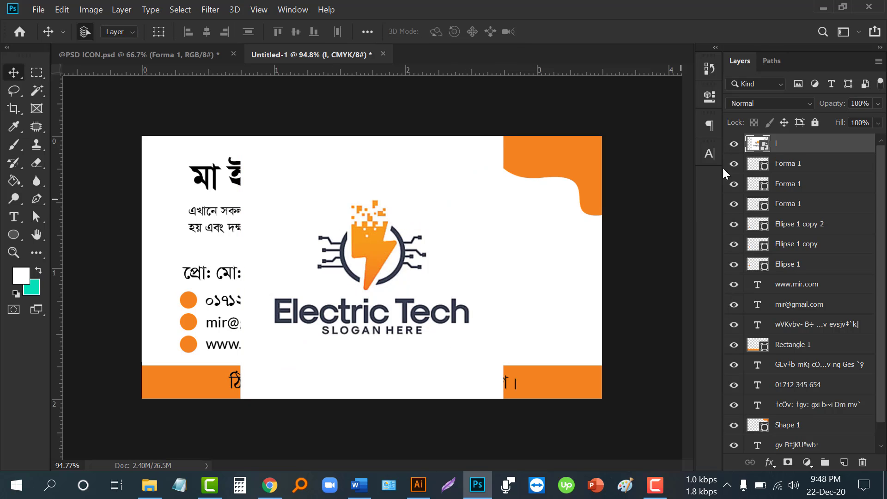
pyautogui.moveTo(445, 237); pyautogui.dragTo(551, 233)
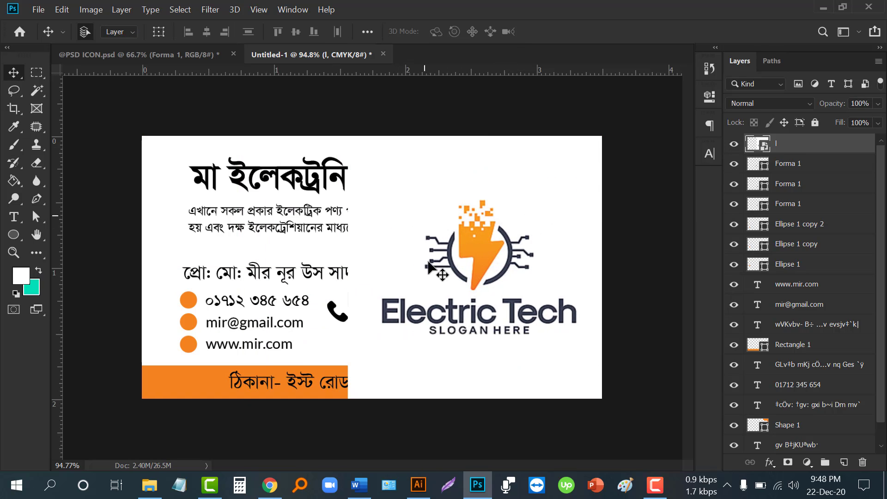
# - Rasterize the logo layer and delete its white background using a Magic Wand selection
pyautogui.click(41, 93)
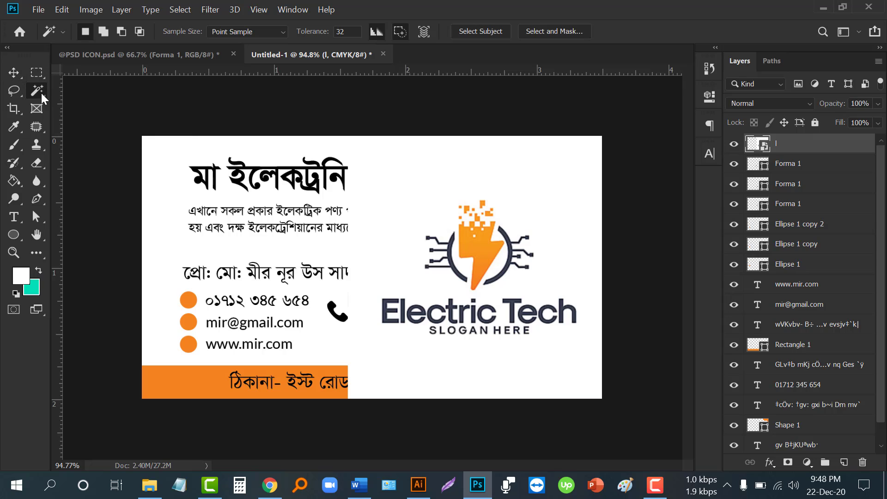
pyautogui.click(436, 209)
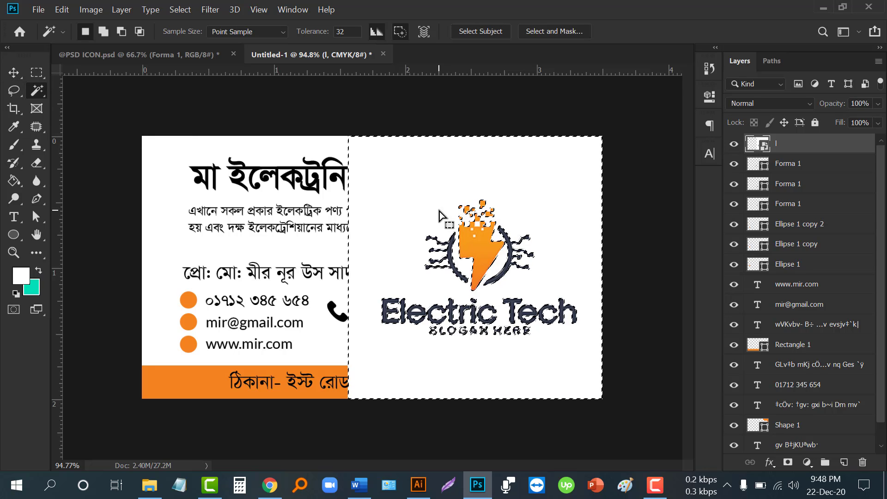
pyautogui.rightClick(439, 213)
pyautogui.click(463, 301)
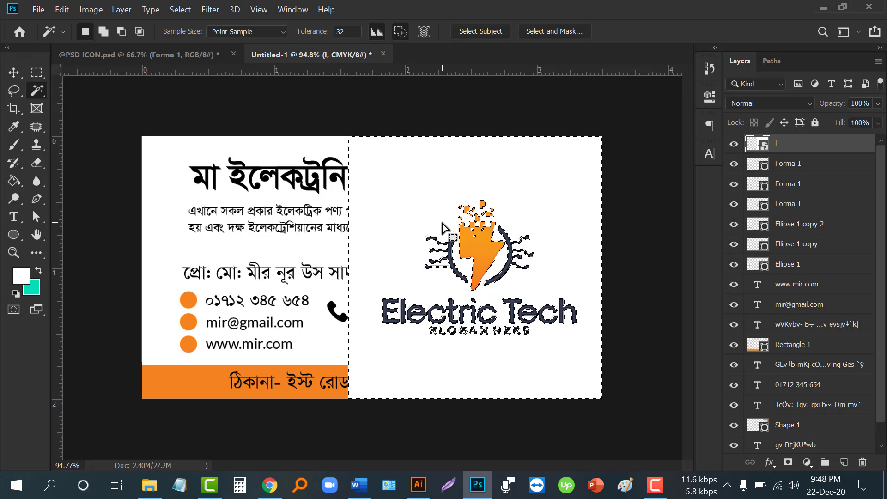
pyautogui.press('Delete')
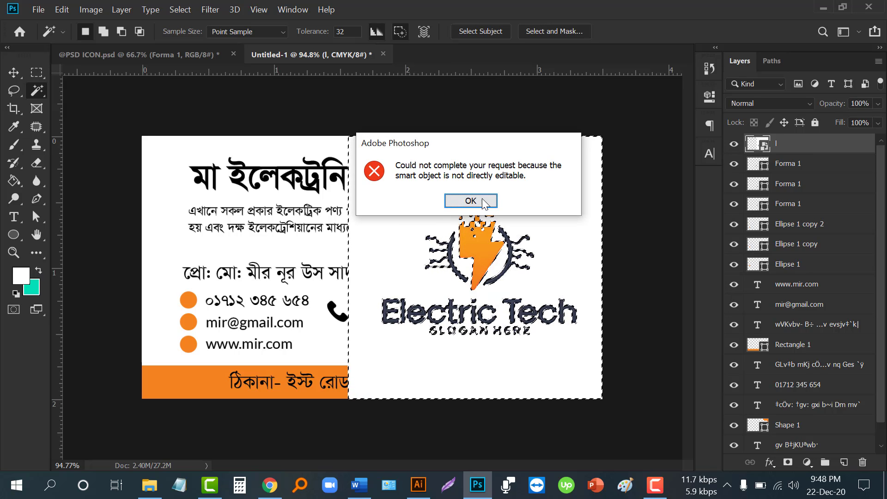
pyautogui.click(470, 200)
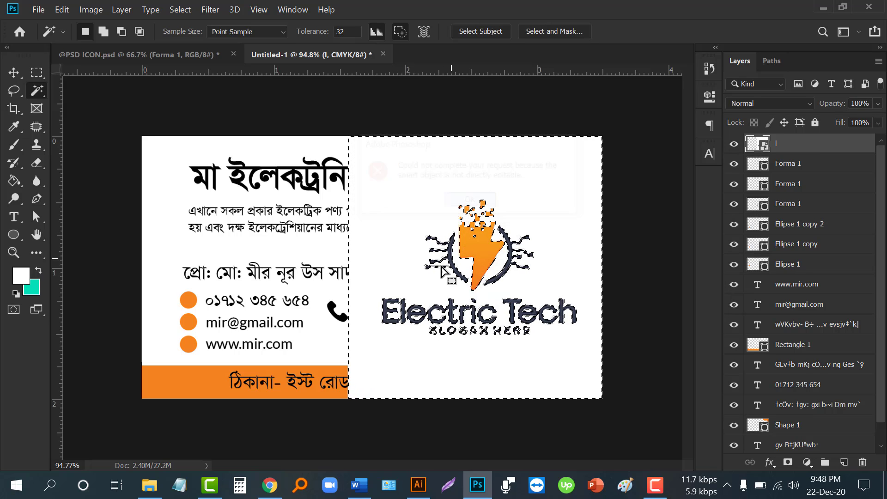
pyautogui.rightClick(782, 145)
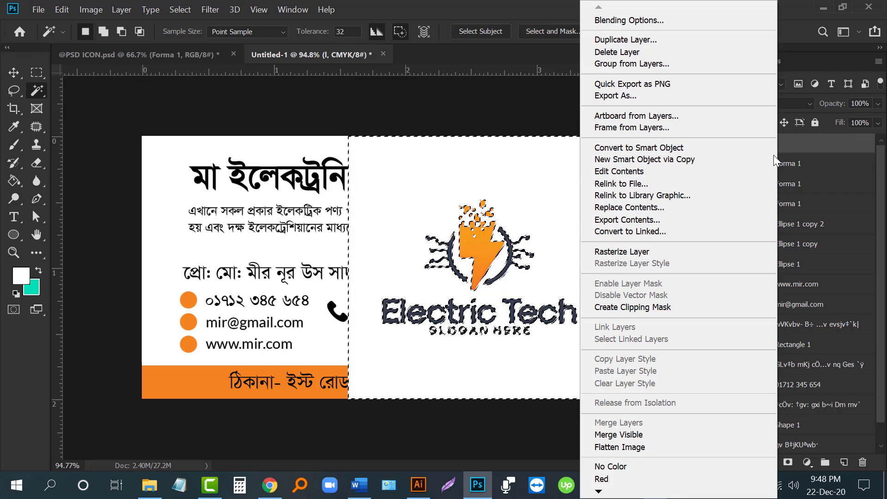
pyautogui.click(621, 252)
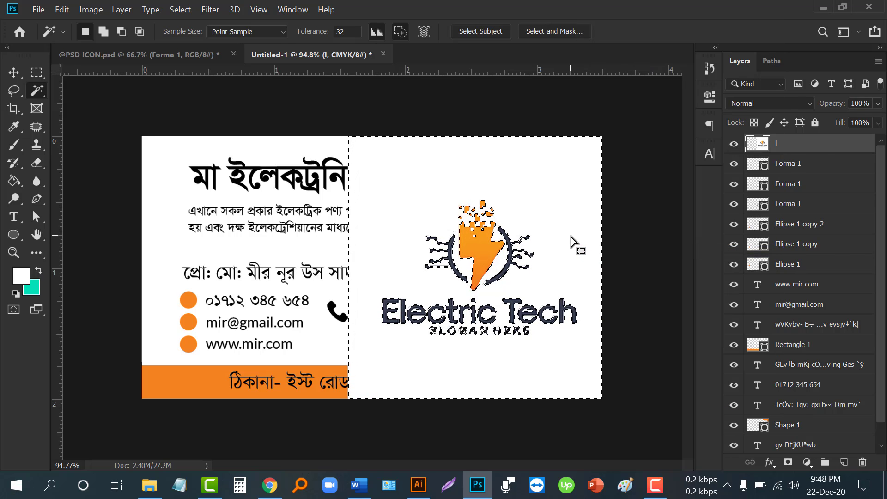
pyautogui.press('Delete')
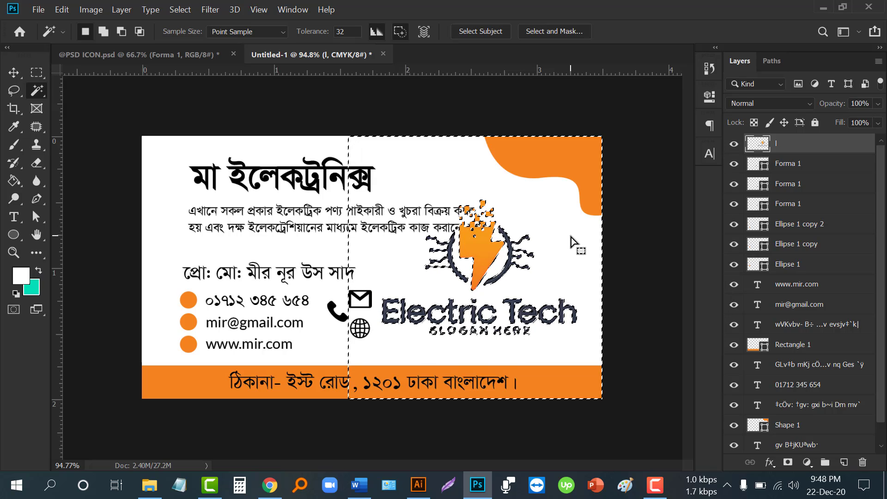
pyautogui.hotkey('ctrl', 'd')
# - Scale the logo to 54.72% and position it toward the lower right
pyautogui.hotkey('ctrl', 't')
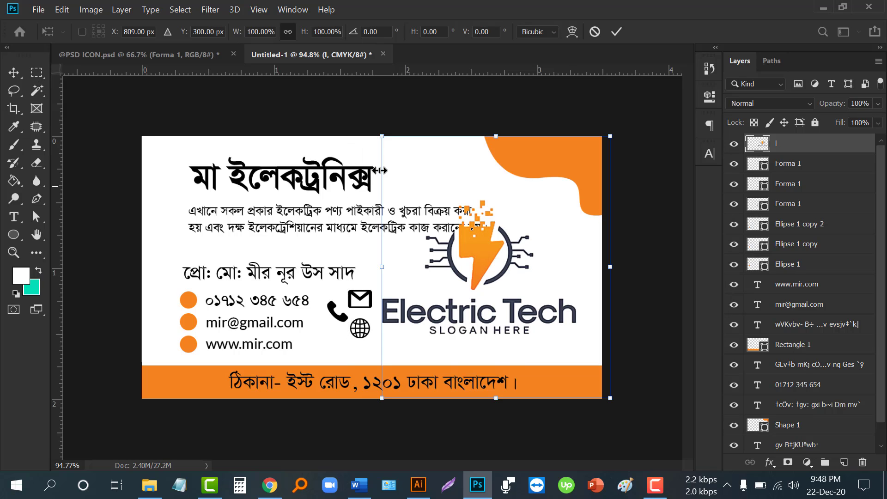
pyautogui.moveTo(380, 134); pyautogui.dragTo(433, 195)
pyautogui.moveTo(487, 264); pyautogui.dragTo(508, 288)
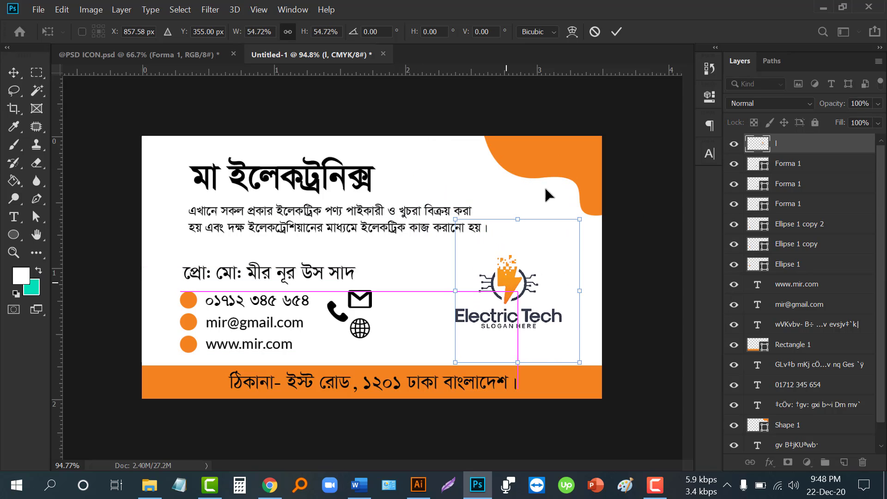
pyautogui.click(616, 31)
# - Nudge the Electric Tech logo slightly right and down
pyautogui.click(37, 73)
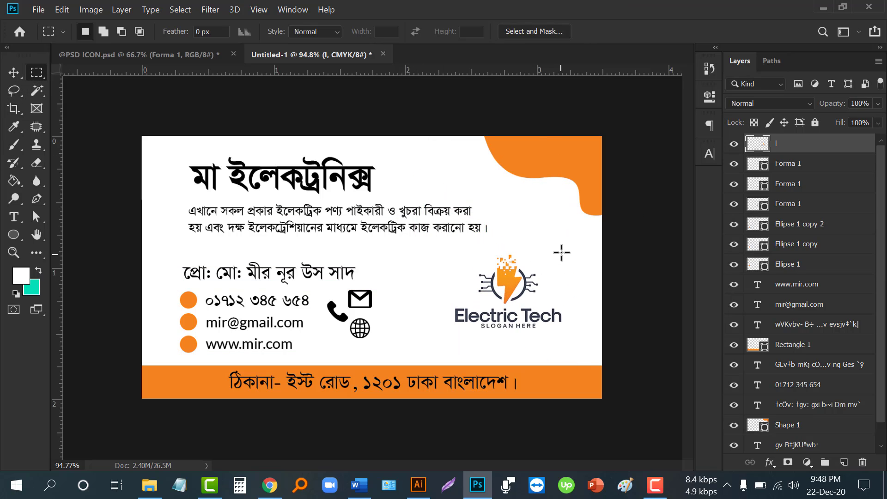
pyautogui.moveTo(562, 221); pyautogui.dragTo(602, 351)
pyautogui.hotkey('ctrl', 'd')
pyautogui.click(14, 73)
pyautogui.moveTo(350, 293); pyautogui.dragTo(352, 302)
# - Move the phone icon onto the first orange circle and shrink it to fit inside
pyautogui.scroll(5, 277, 287)
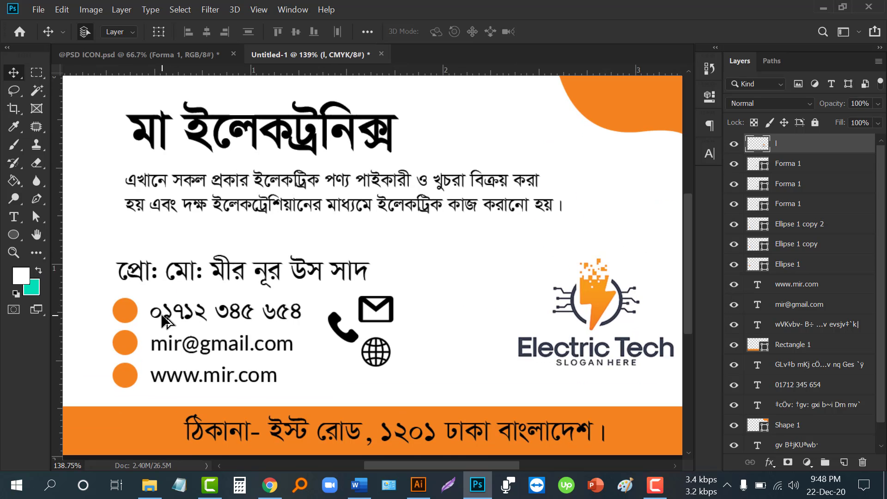
pyautogui.moveTo(197, 308); pyautogui.dragTo(362, 245)
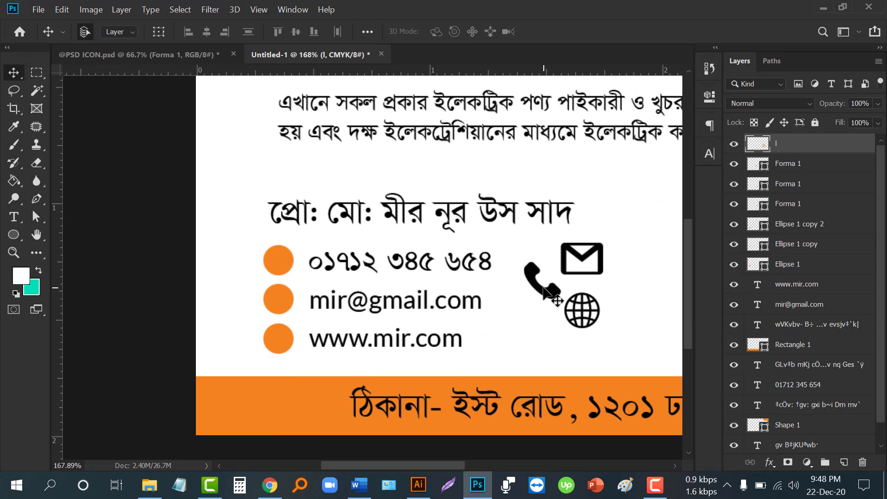
pyautogui.moveTo(544, 288); pyautogui.dragTo(289, 265)
pyautogui.click(546, 312)
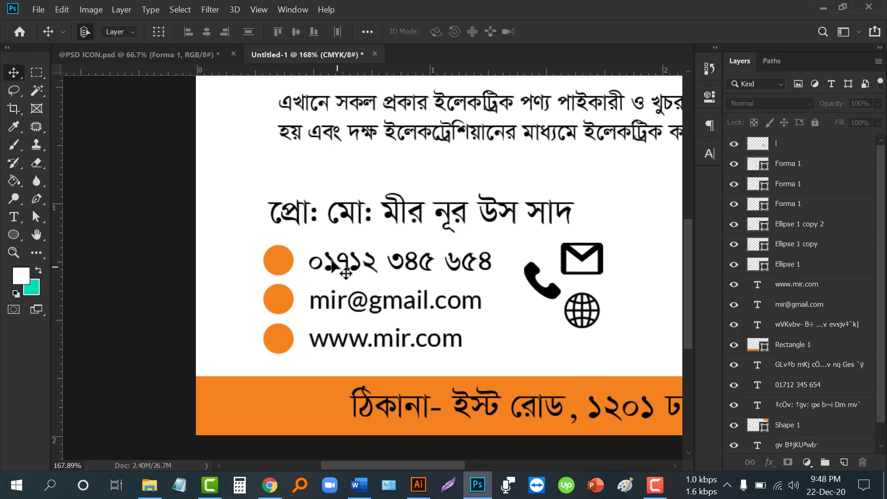
pyautogui.moveTo(545, 286); pyautogui.dragTo(278, 252)
pyautogui.scroll(3, 278, 250)
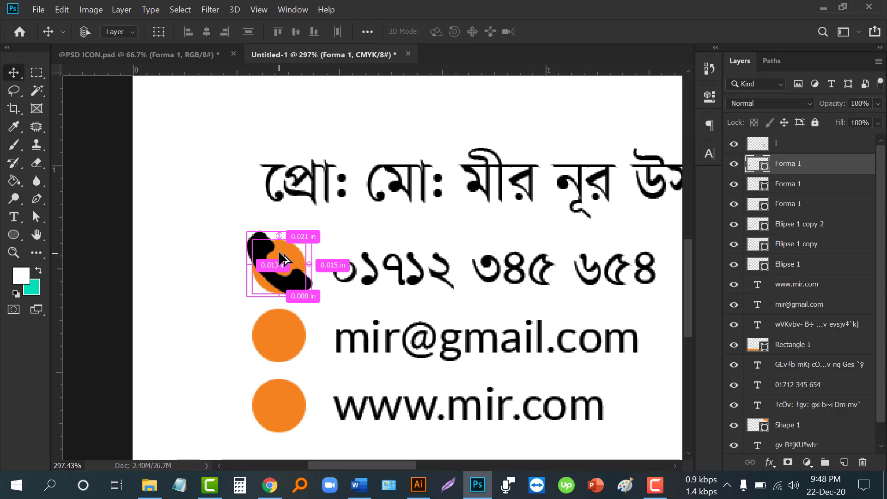
pyautogui.hotkey('ctrl', 't')
pyautogui.moveTo(312, 296); pyautogui.dragTo(289, 283)
pyautogui.press('Return')
# - Move the mail icon onto the middle orange circle and resize it to fit
pyautogui.scroll(-5, 234, 230)
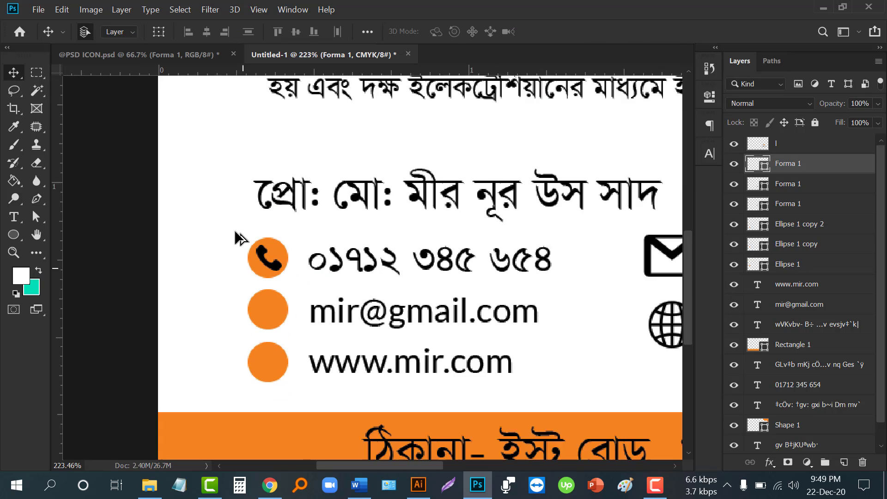
pyautogui.moveTo(585, 253); pyautogui.dragTo(258, 300)
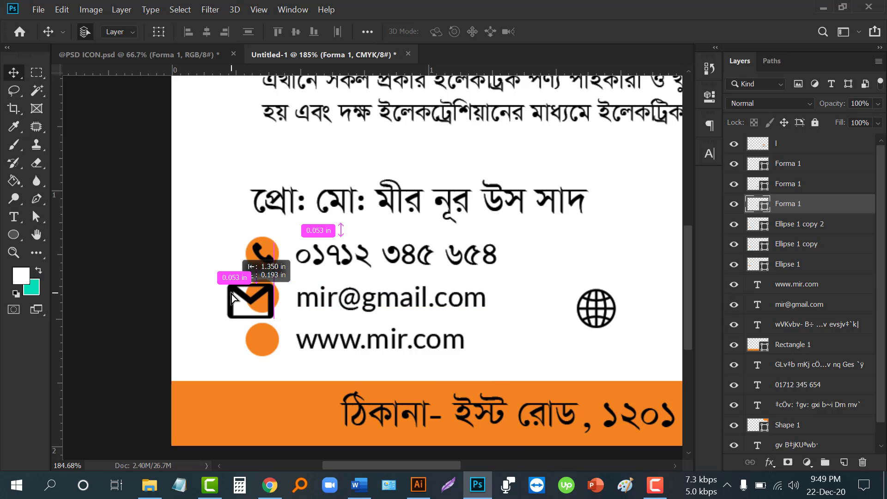
pyautogui.scroll(3, 249, 300)
pyautogui.hotkey('ctrl', 't')
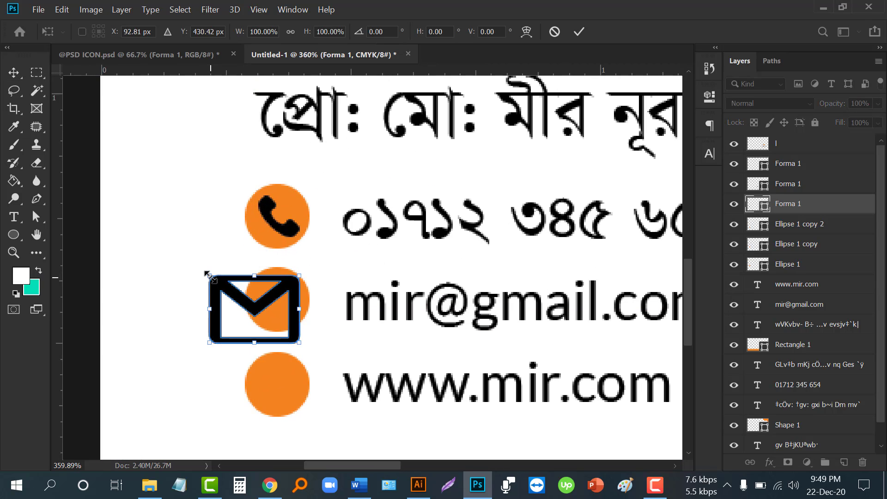
pyautogui.moveTo(210, 276); pyautogui.dragTo(303, 326)
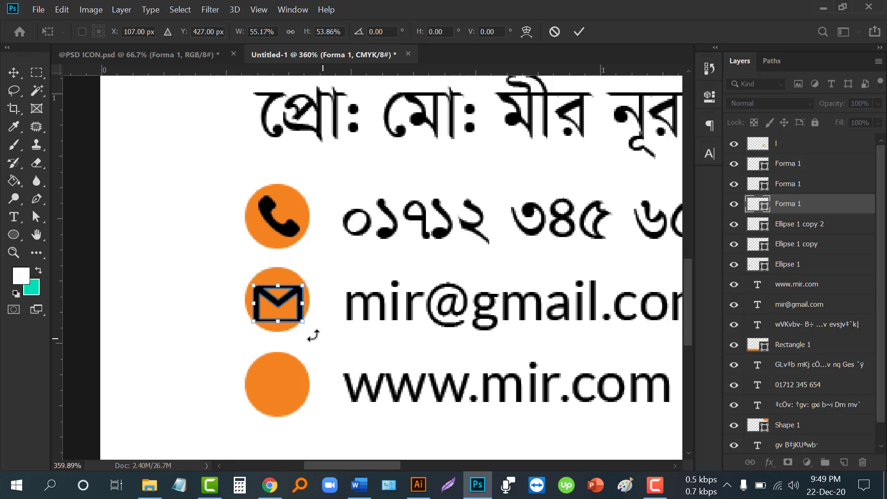
pyautogui.moveTo(306, 322); pyautogui.dragTo(306, 323)
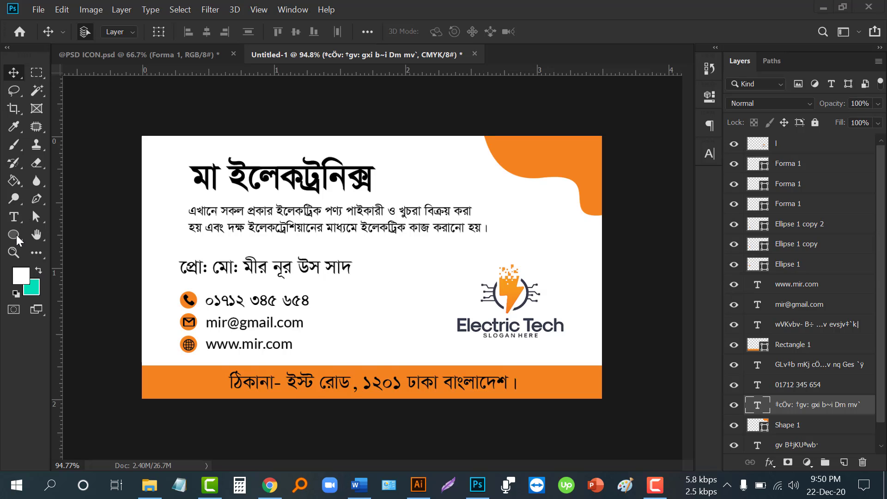
# - Draw a 447 × 65 px white rectangle over the proprietor's name line
pyautogui.moveTo(15, 235); pyautogui.dragTo(70, 234)
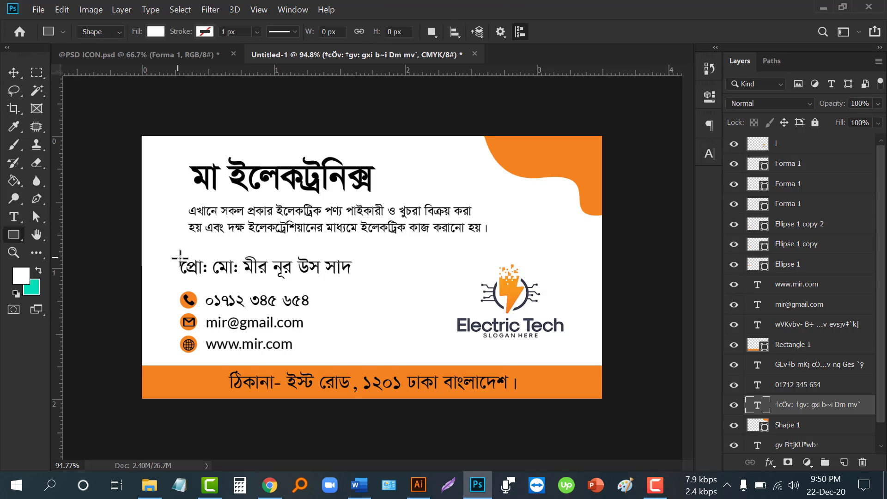
pyautogui.moveTo(180, 254); pyautogui.dragTo(373, 282)
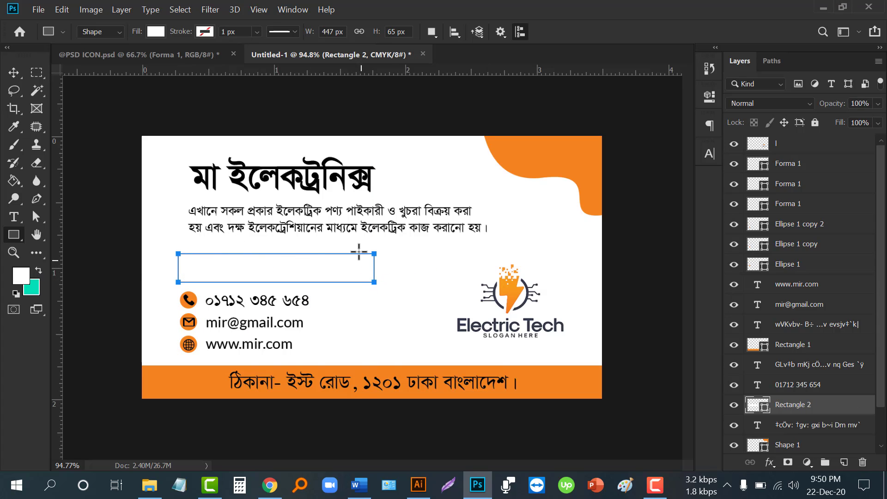